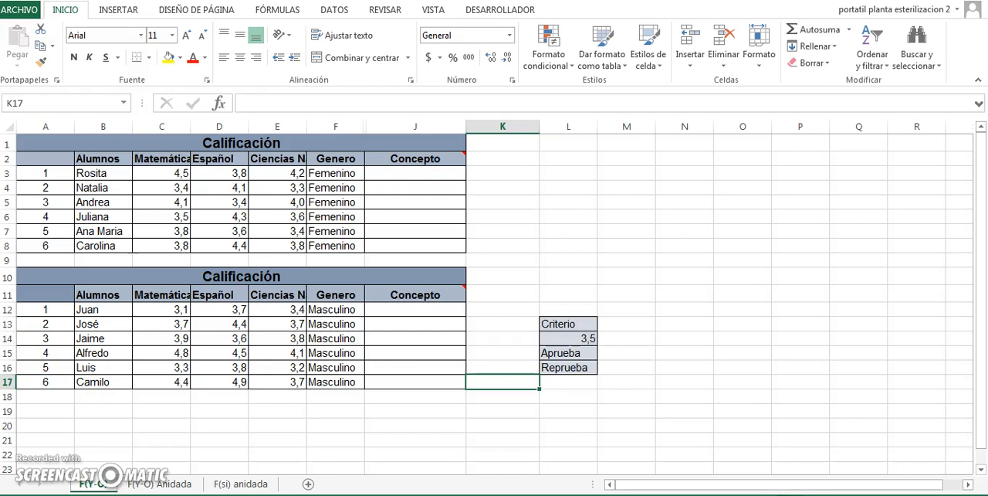
# - Enter the function labels Y in cell M5 and O in cell M6
pyautogui.click(612, 207)
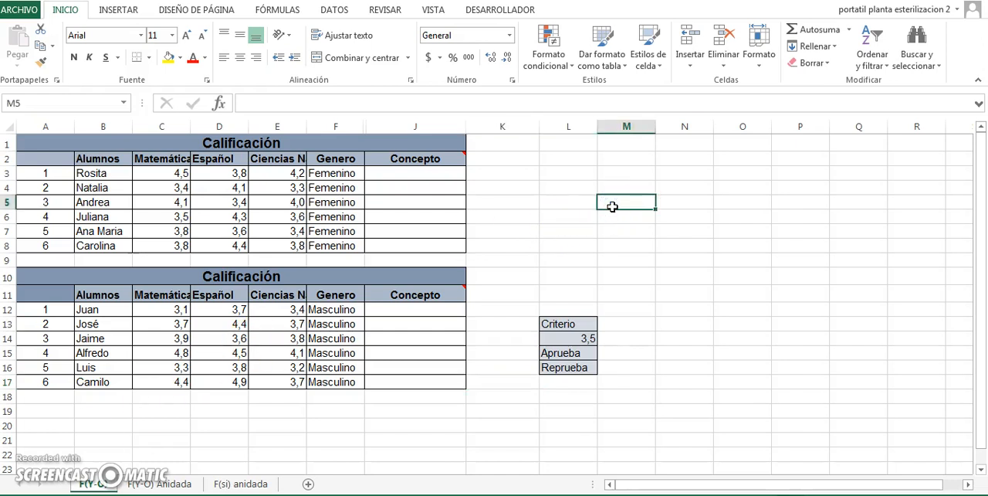
pyautogui.write('Y')
pyautogui.click(623, 206)
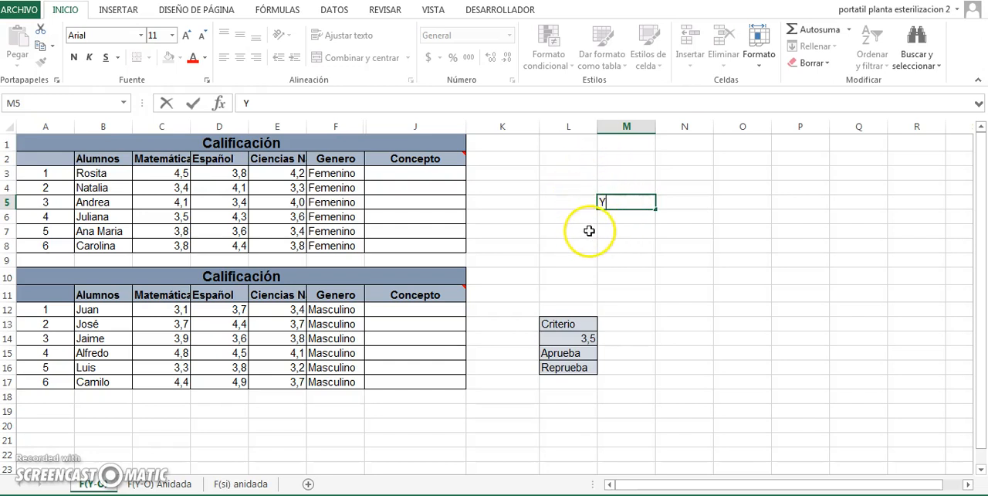
pyautogui.press('Return')
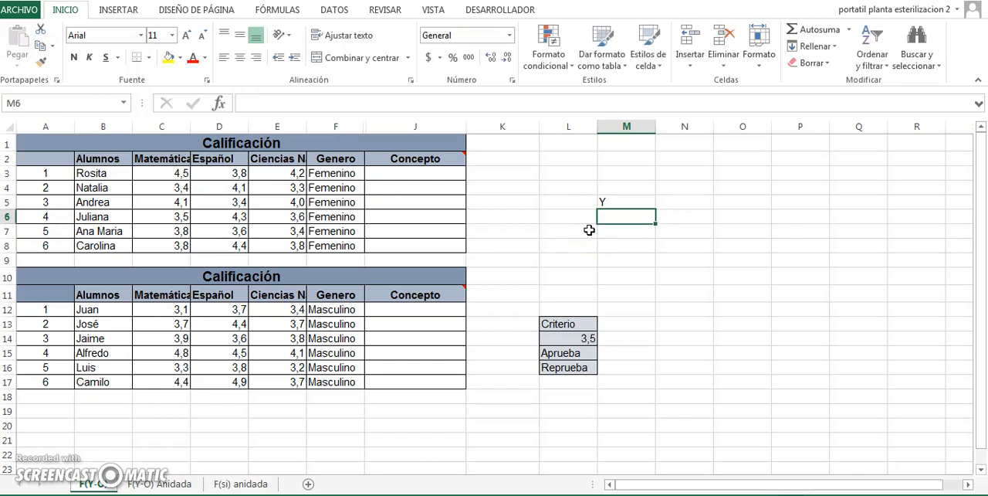
pyautogui.write('O')
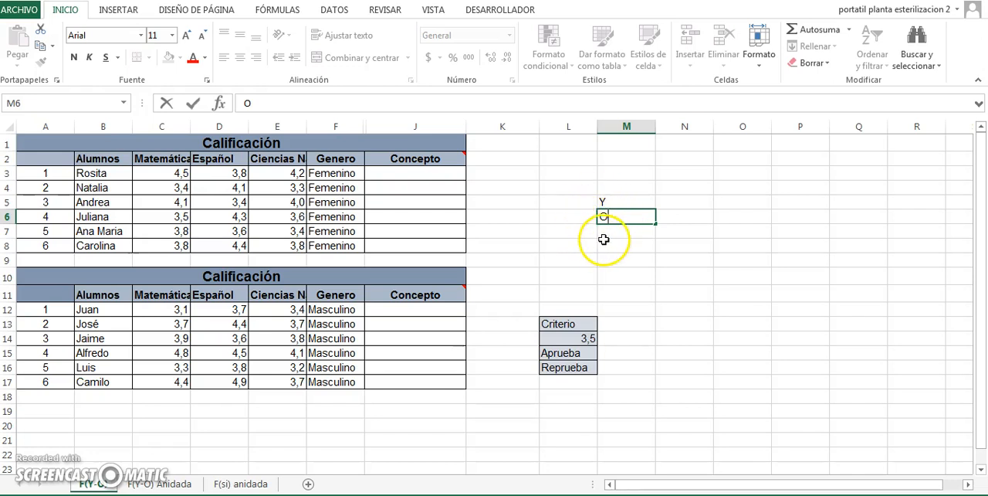
pyautogui.click(630, 200)
pyautogui.click(630, 216)
pyautogui.click(630, 205)
pyautogui.click(630, 204)
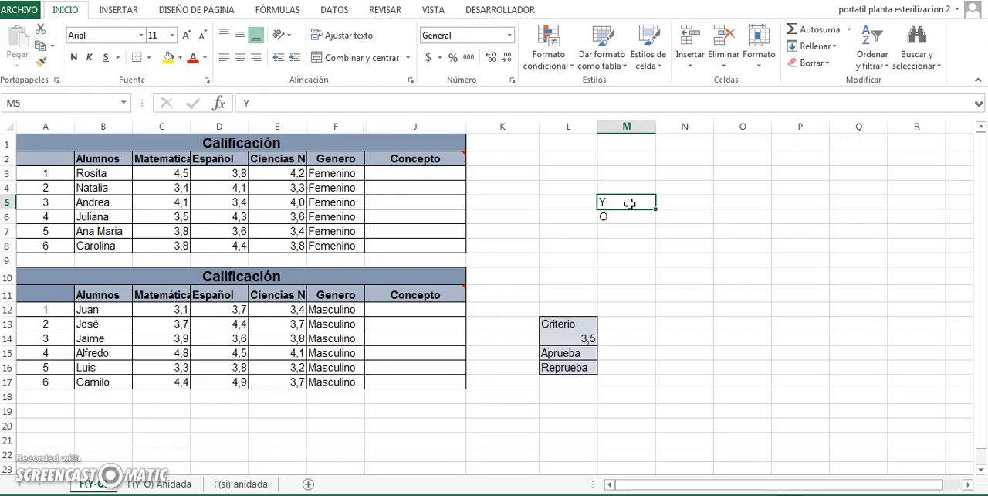
# - Fill in the Y row with verdadero in cell N5 and falso in cell O5
pyautogui.click(671, 201)
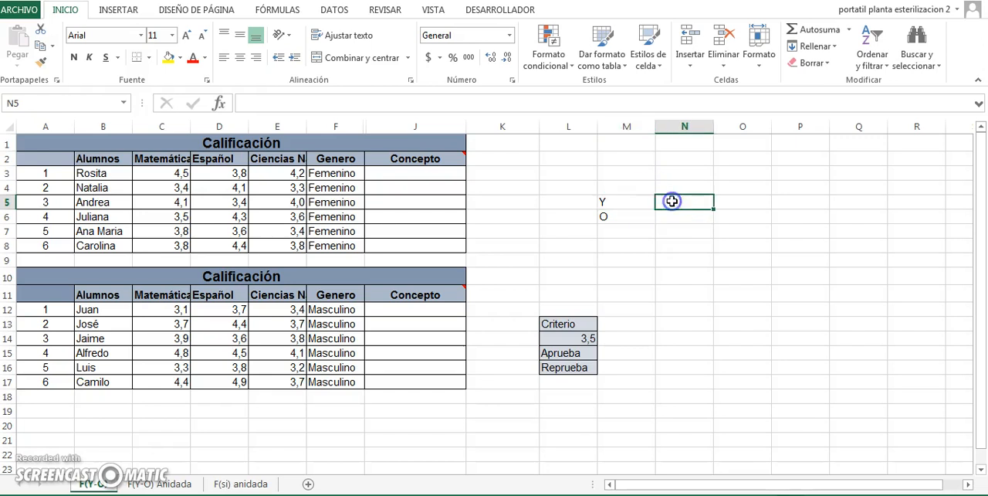
pyautogui.write('verdadero')
pyautogui.press('Tab')
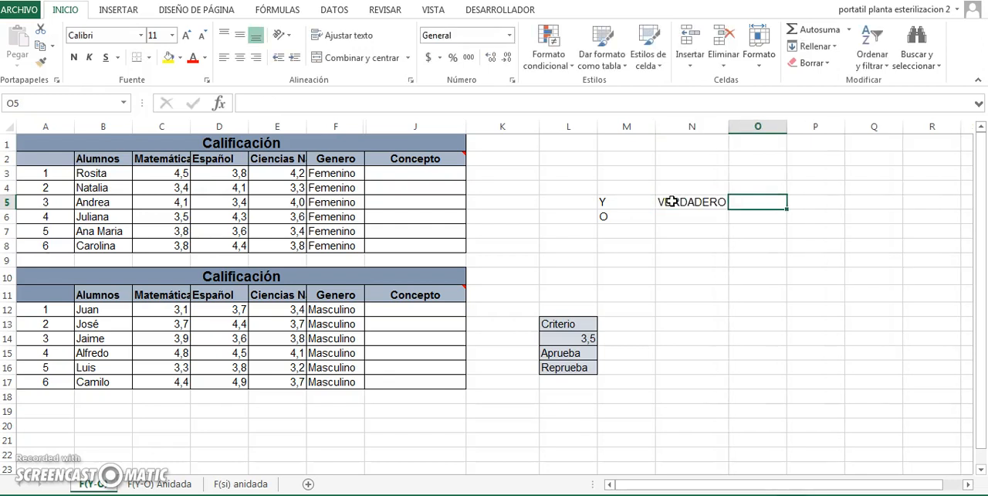
pyautogui.write('falso')
pyautogui.press('Return')
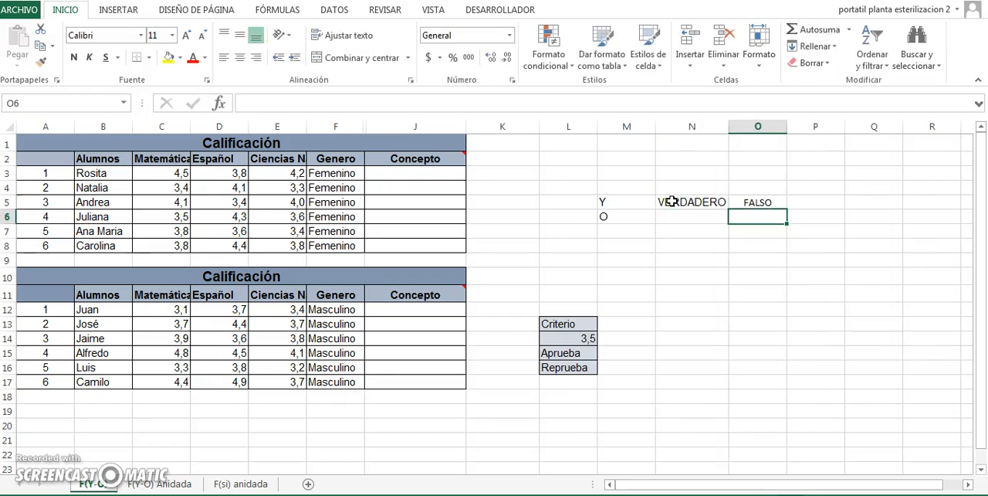
# - Fill in the O row with verdadero in cell N6 and falso in cell O6
pyautogui.press('Left')
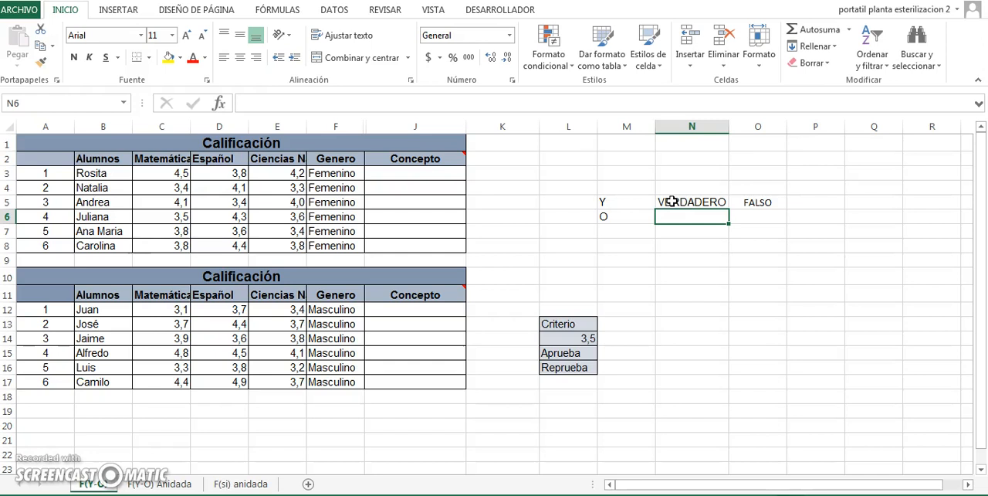
pyautogui.write('verdadero')
pyautogui.press('Return')
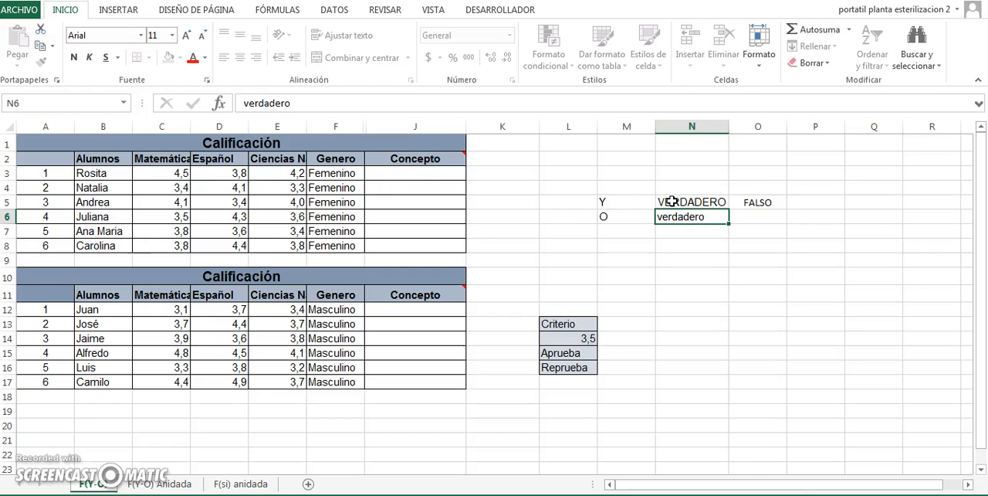
pyautogui.press('Up')
pyautogui.press('Right')
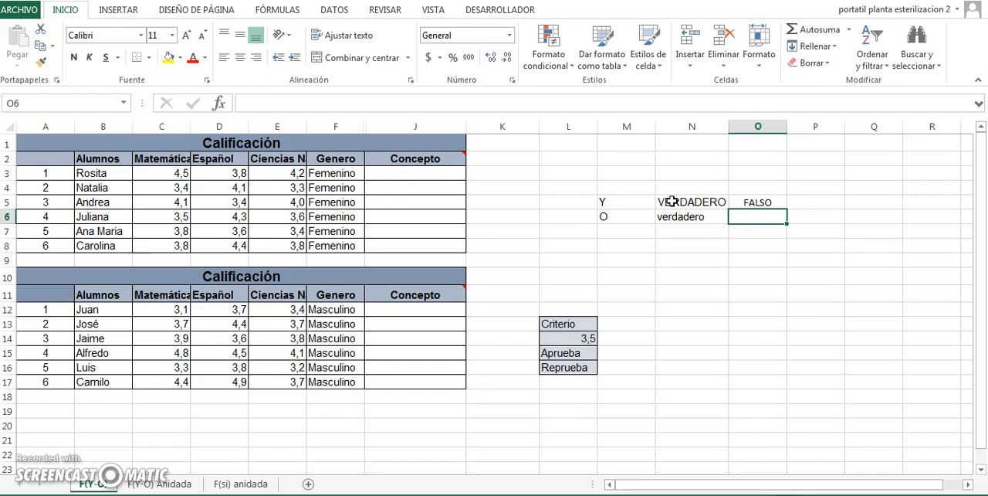
pyautogui.write('falso')
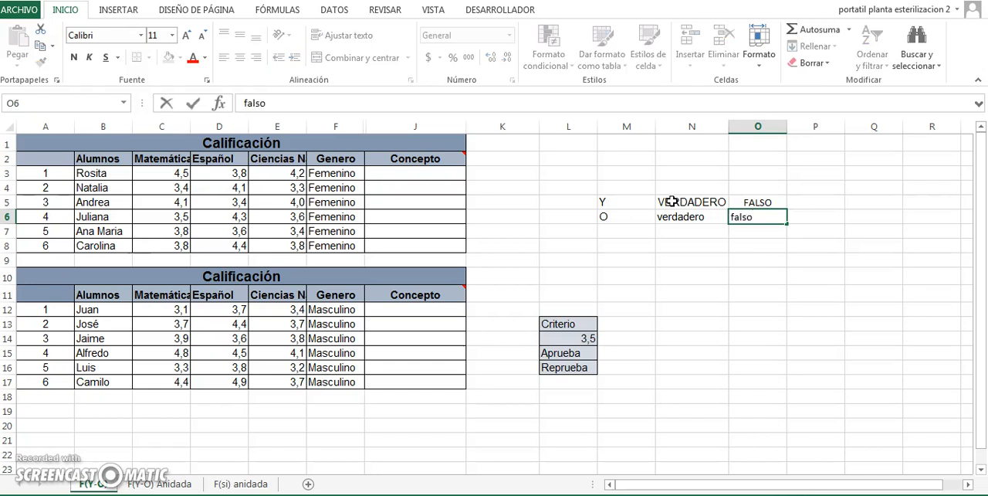
pyautogui.press('Left')
pyautogui.press('Left')
pyautogui.press('Left')
pyautogui.press('Left')
pyautogui.press('Left')
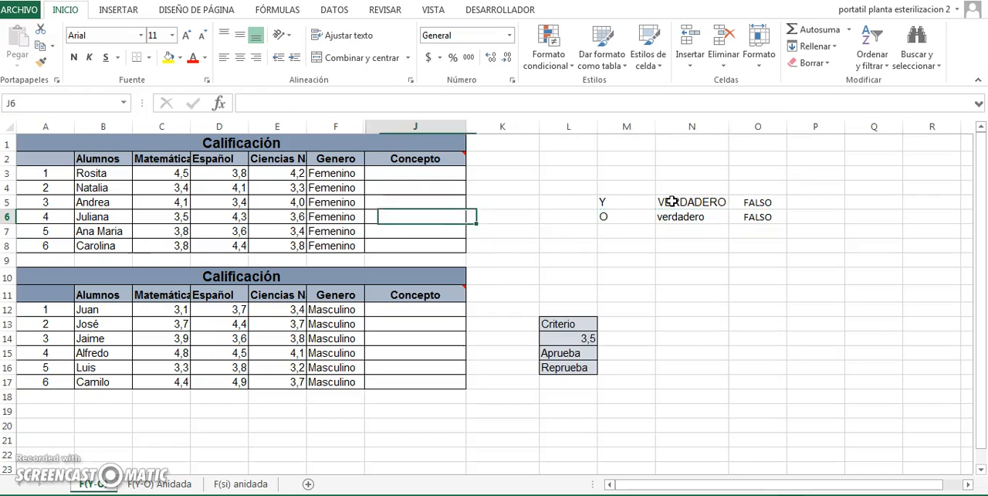
# - Examine the first student's three subject grades, the empty Concepto cell and the criterion, Aprueba and Reprueba cells in column L
pyautogui.press('Up')
pyautogui.press('Up')
pyautogui.press('Up')
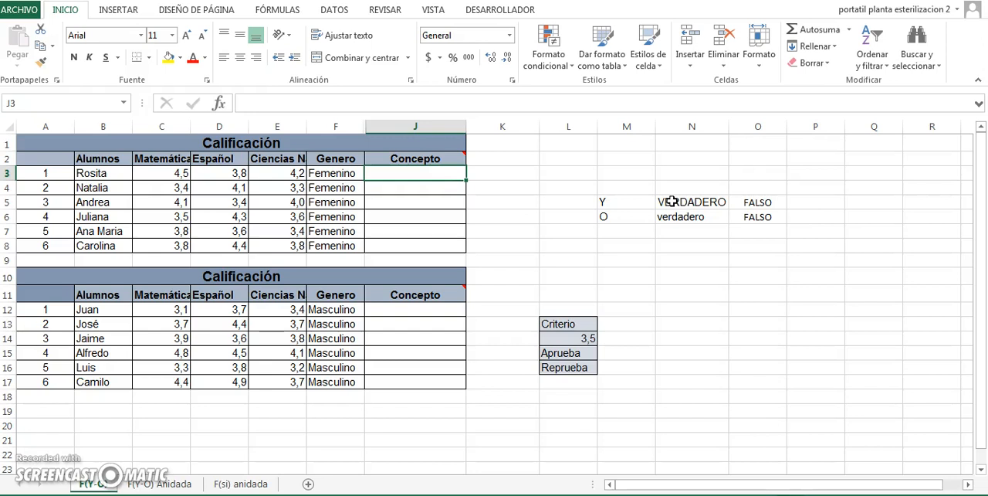
pyautogui.press('Left')
pyautogui.press('Left')
pyautogui.press('Left')
pyautogui.press('Left')
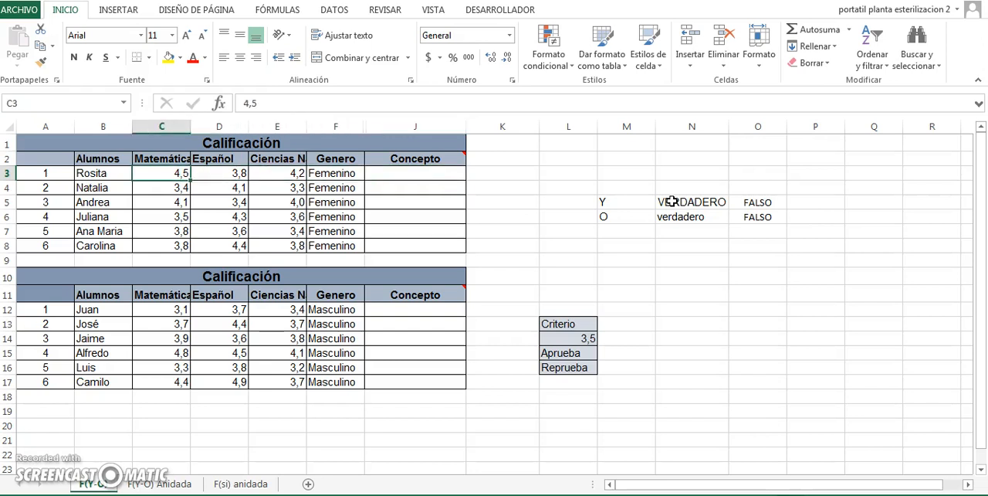
pyautogui.click(561, 336)
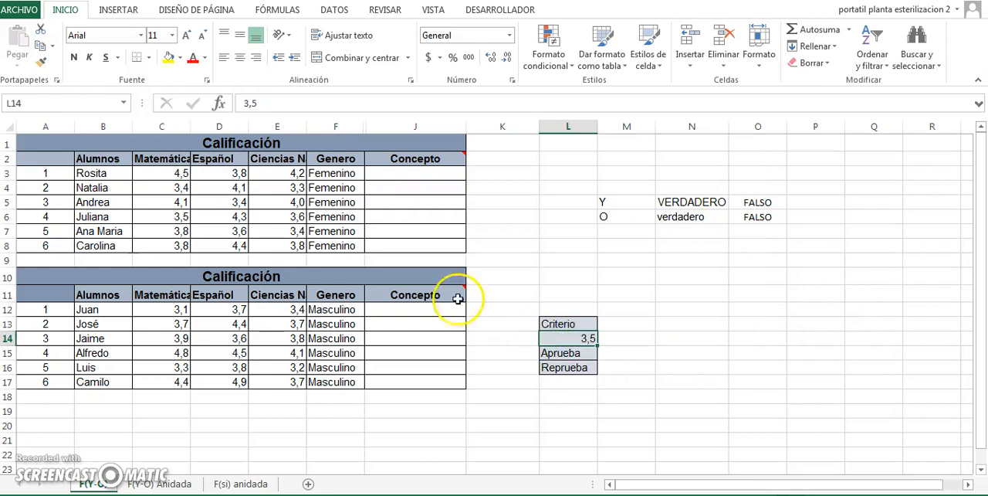
pyautogui.click(563, 352)
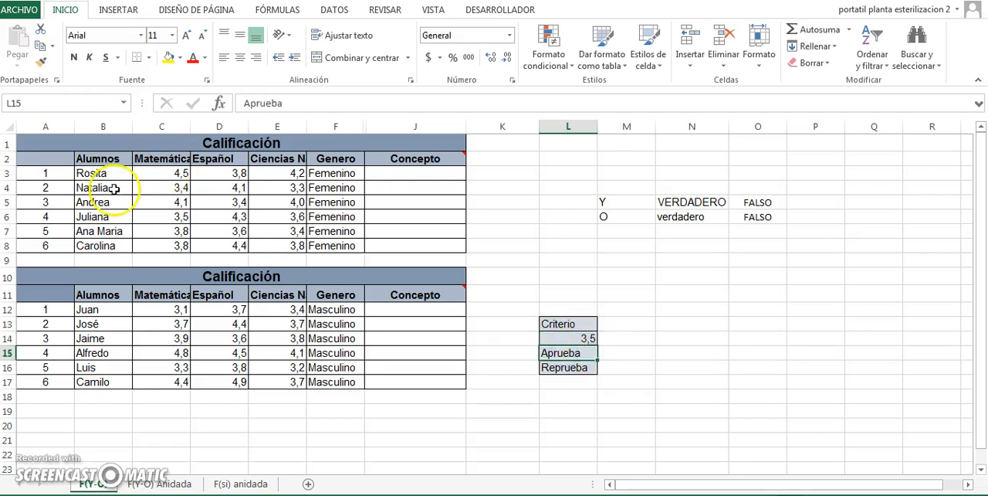
pyautogui.click(566, 367)
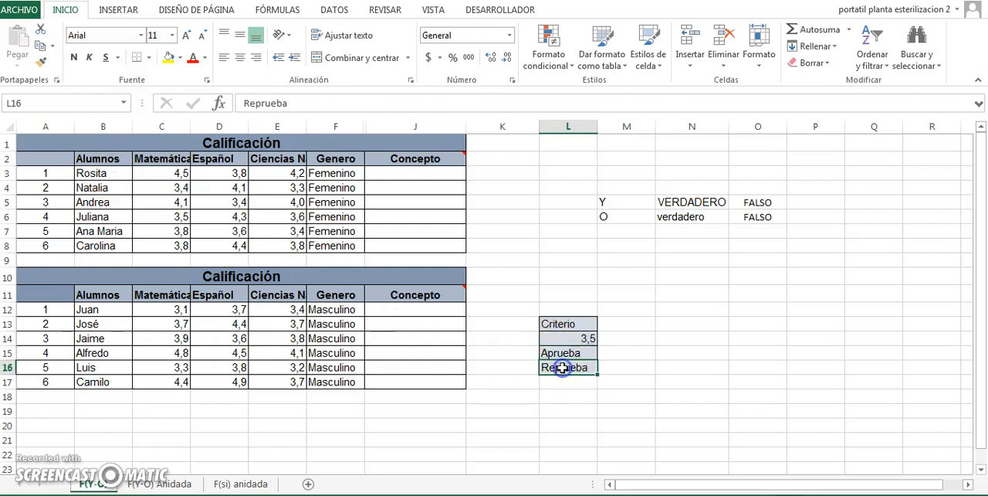
pyautogui.click(427, 174)
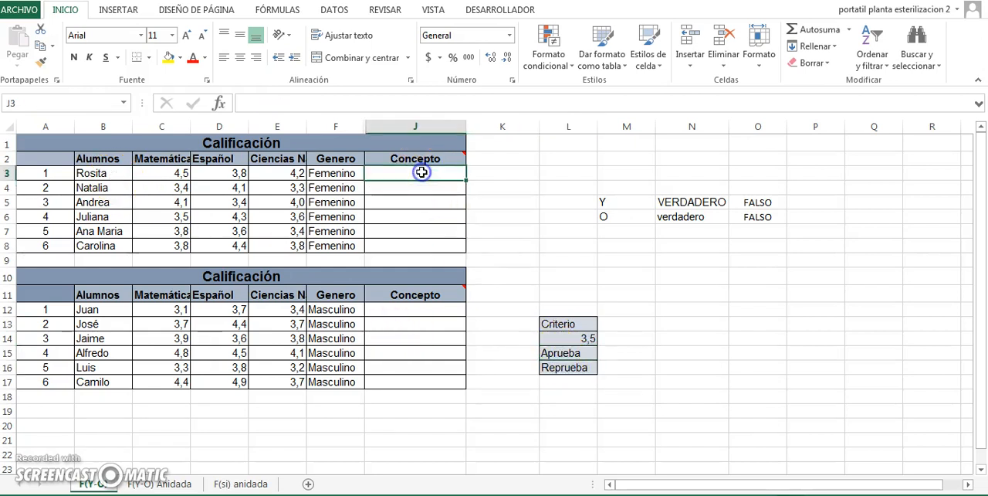
pyautogui.click(170, 175)
pyautogui.press('Right')
pyautogui.press('Right')
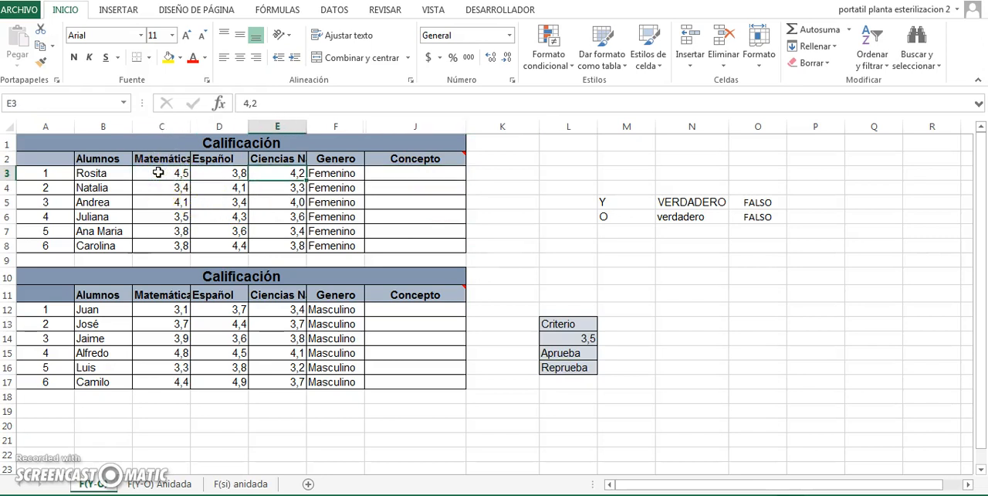
# - Begin an SI formula in cell J3 with a nested Y function whose first condition is C3>$L$14
pyautogui.click(399, 171)
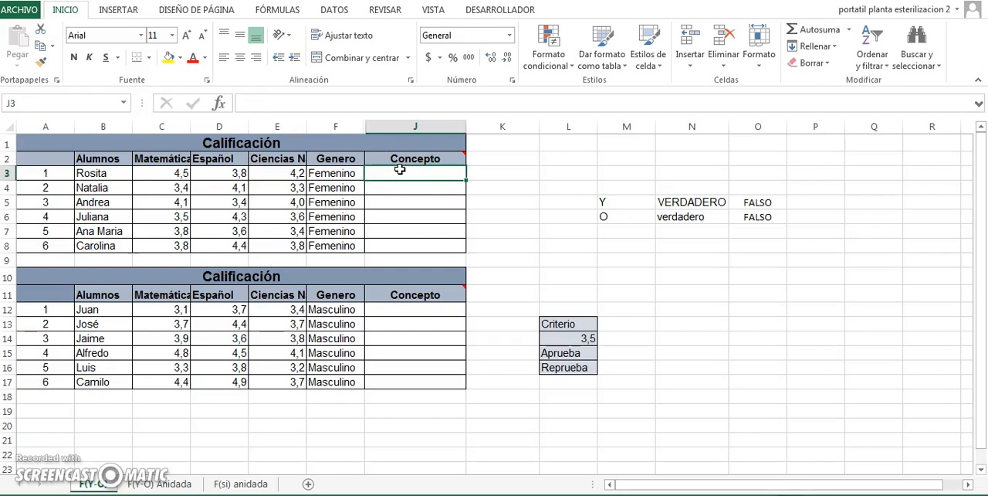
pyautogui.write('+')
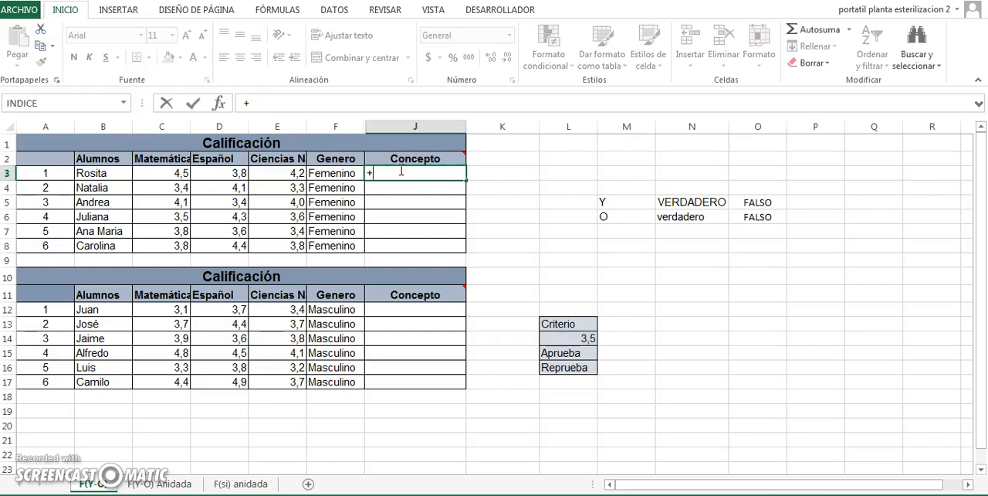
pyautogui.write('si(')
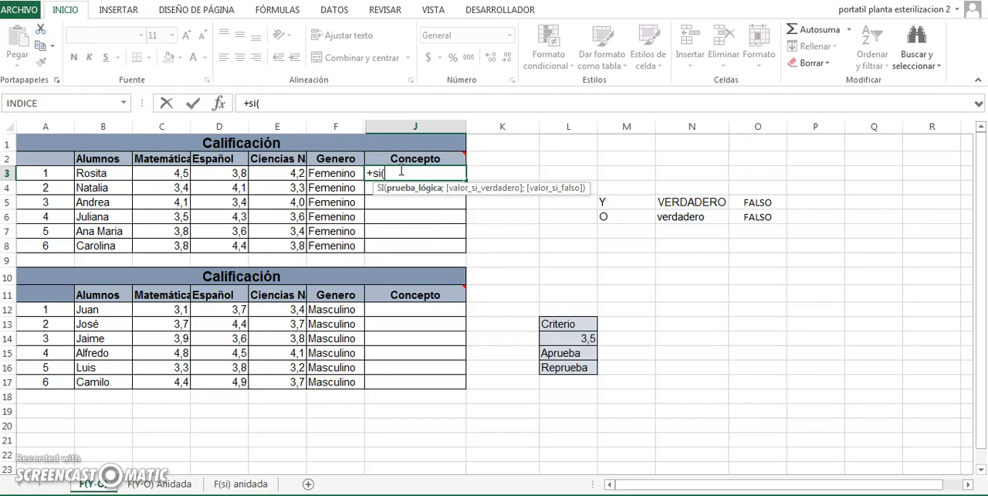
pyautogui.write('Y')
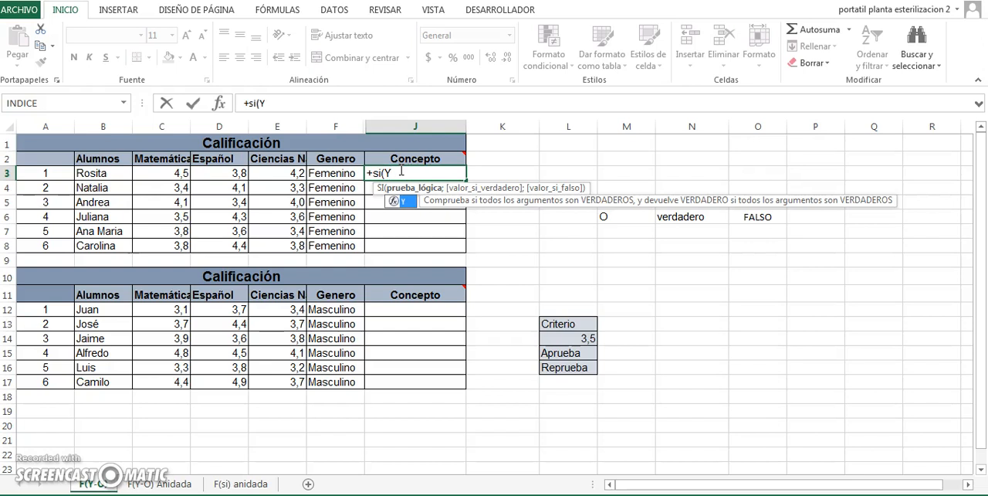
pyautogui.write('(')
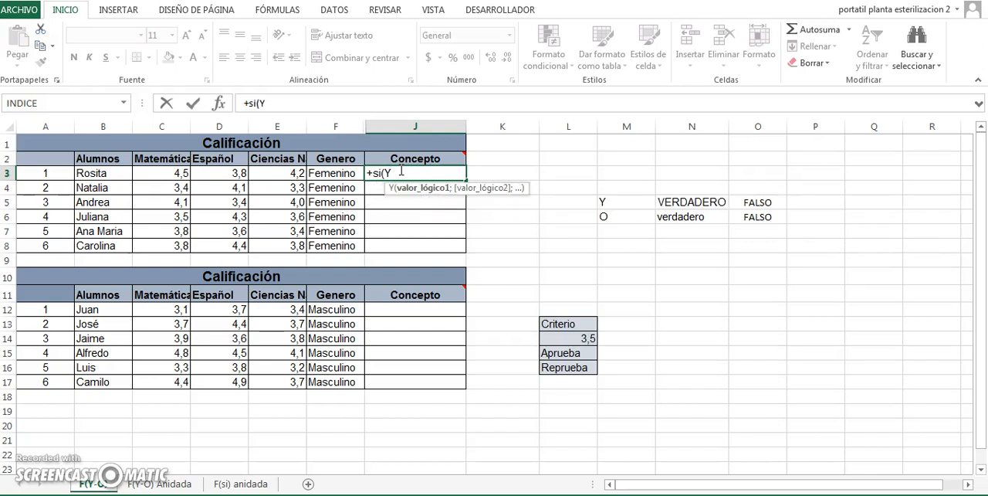
pyautogui.click(162, 174)
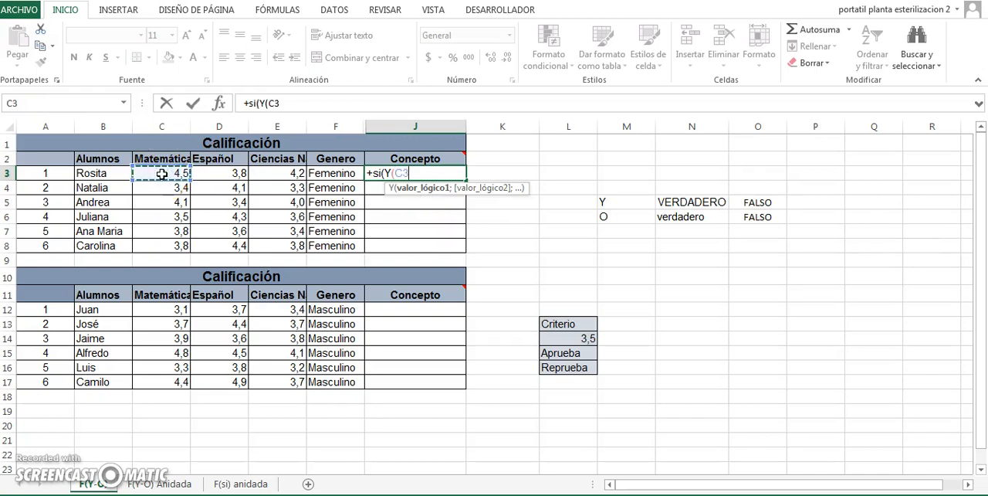
pyautogui.write('>')
pyautogui.click(578, 339)
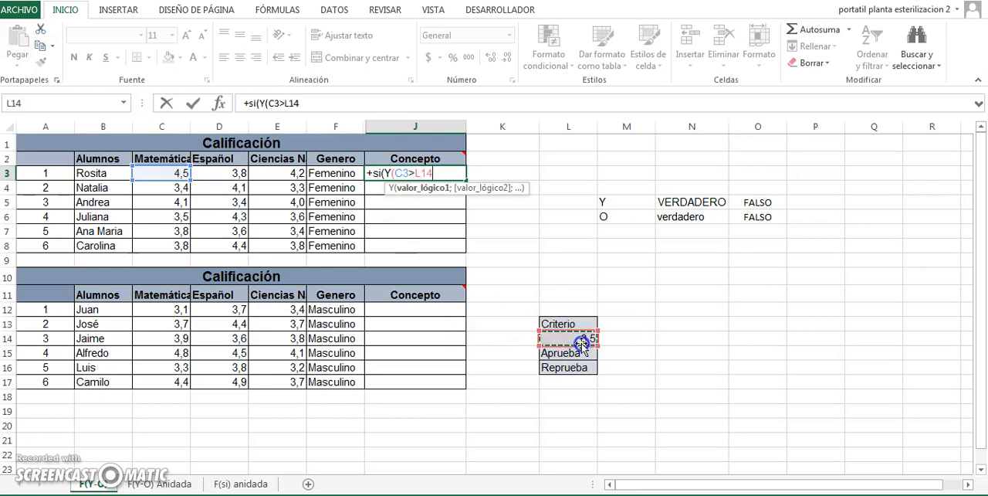
pyautogui.press('F4')
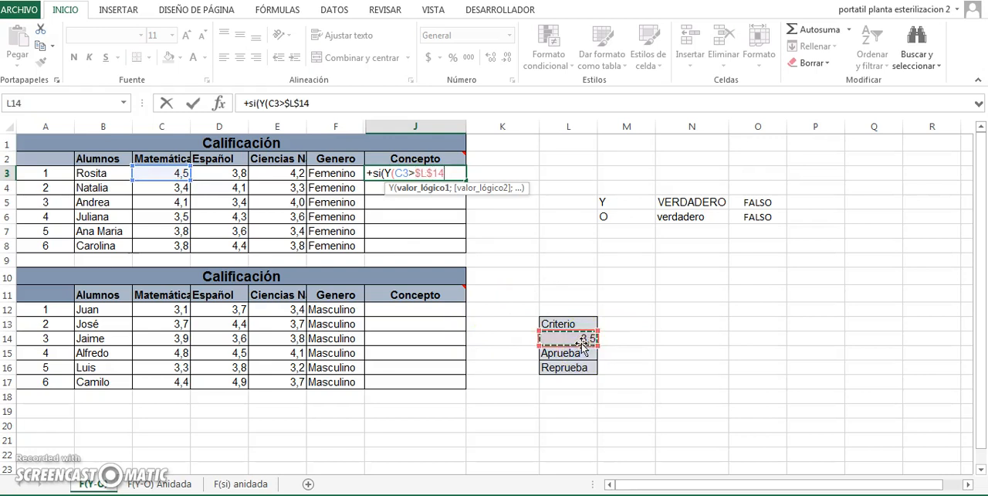
pyautogui.write(';')
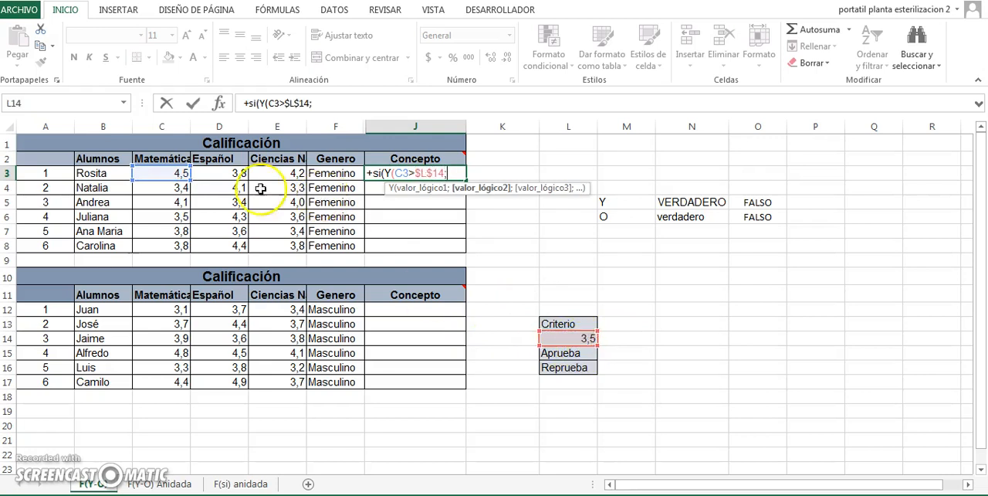
# - Add D3>$L$14 as the second condition of the Y function in J3, followed by a semicolon
pyautogui.click(223, 172)
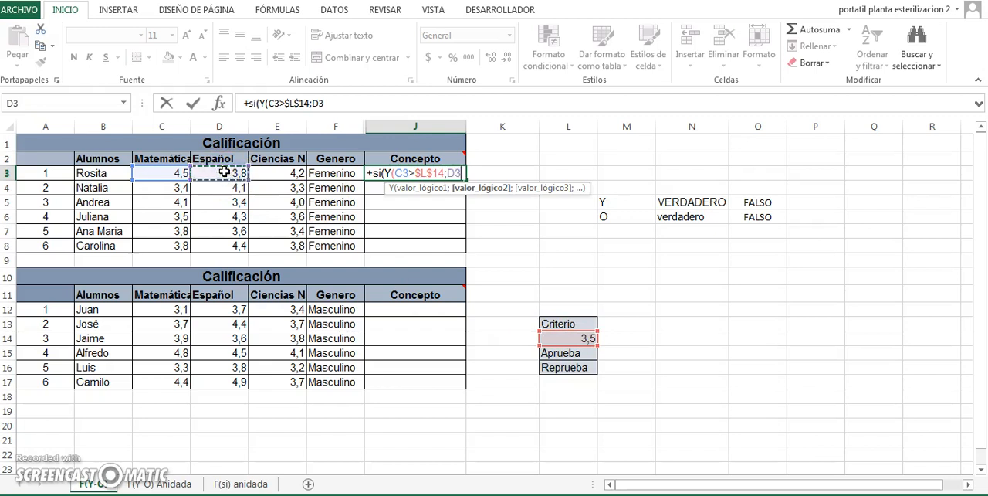
pyautogui.write('>')
pyautogui.click(562, 338)
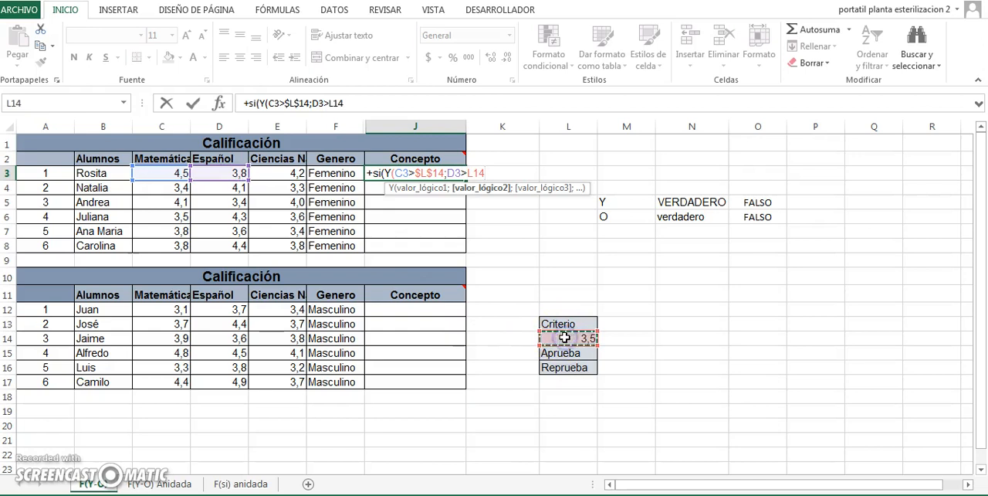
pyautogui.press('F4')
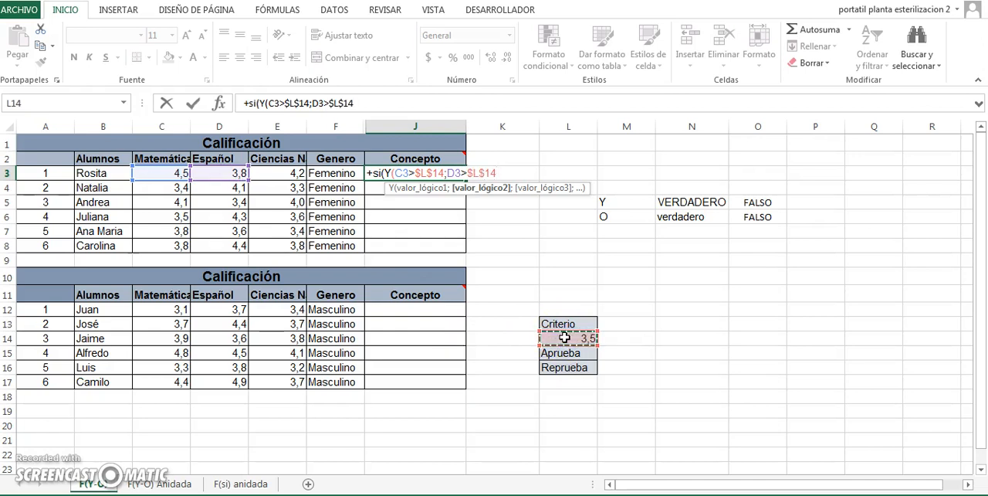
pyautogui.write(';')
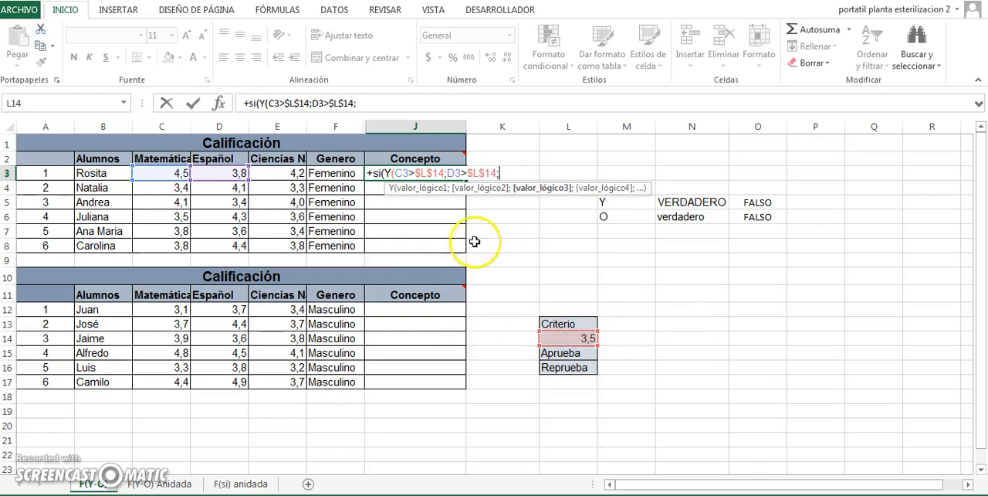
# - Add E3>$L$14 as the third condition in J3 and close the Y function's parenthesis
pyautogui.click(272, 176)
pyautogui.write('>')
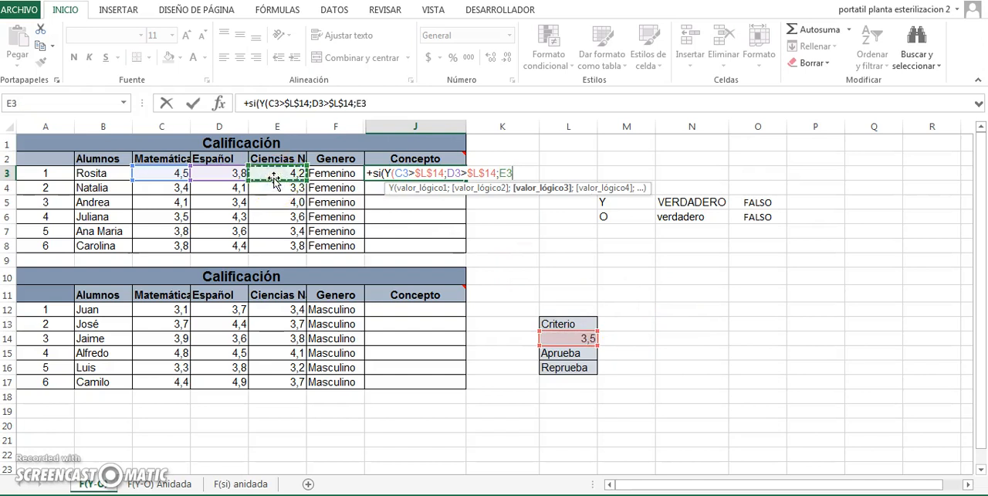
pyautogui.click(559, 337)
pyautogui.press('F4')
pyautogui.write(');')
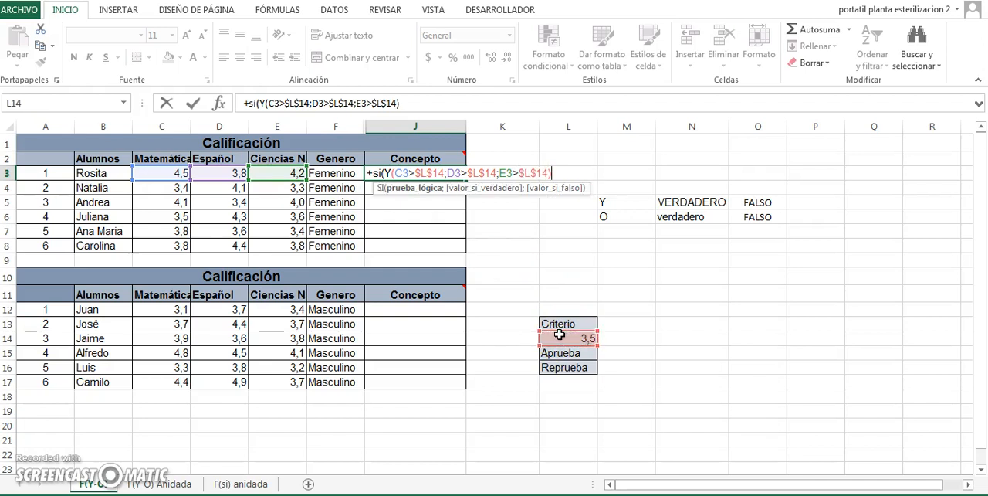
# - Add L15 as the true result and L16 as the false result of the SI formula in J3, then close its parenthesis
pyautogui.click(569, 353)
pyautogui.write(';L15;')
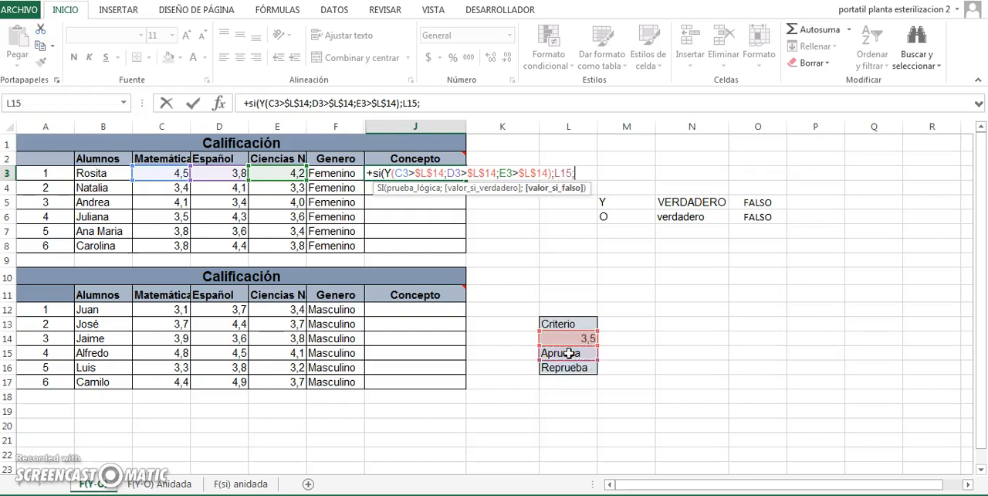
pyautogui.click(570, 368)
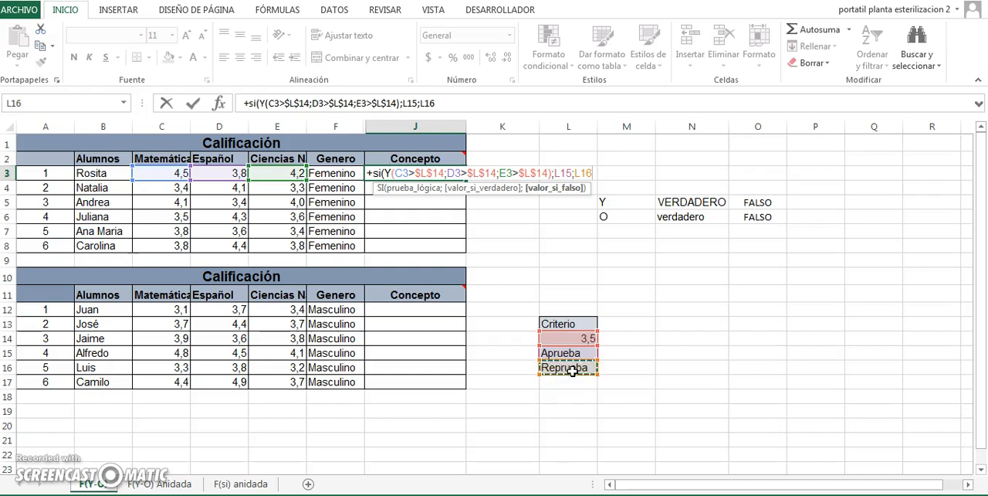
pyautogui.write(')')
# - Make the L15 and L16 references in the J3 formula absolute as $L$15 and $L$16, and commit the formula
pyautogui.click(562, 173)
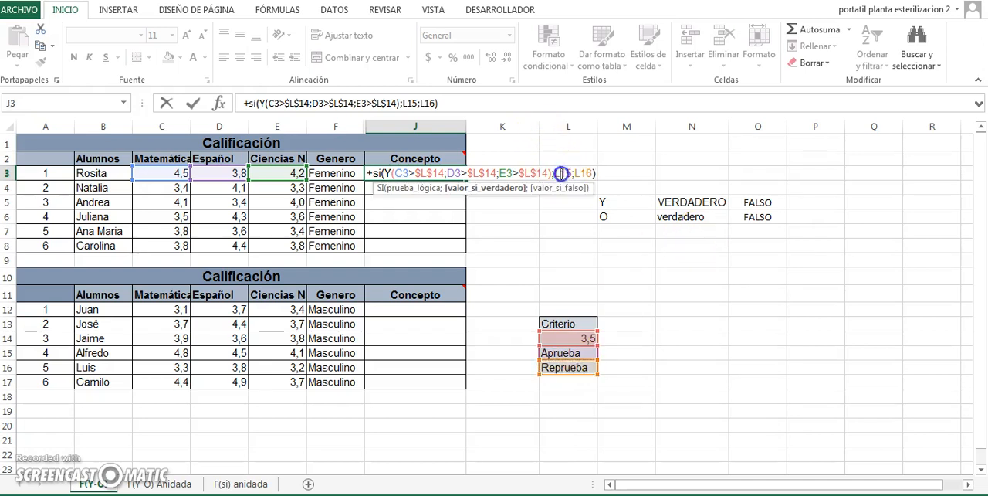
pyautogui.press('F4')
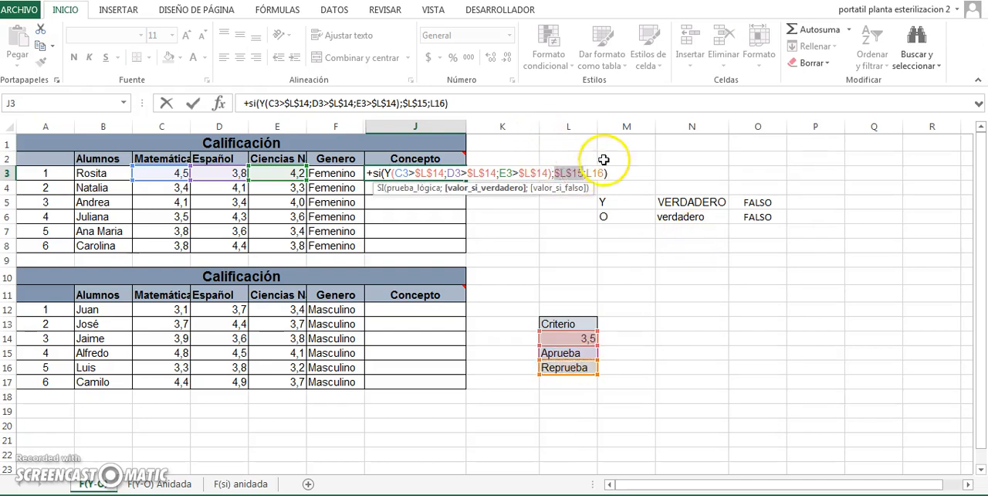
pyautogui.click(593, 172)
pyautogui.press('F4')
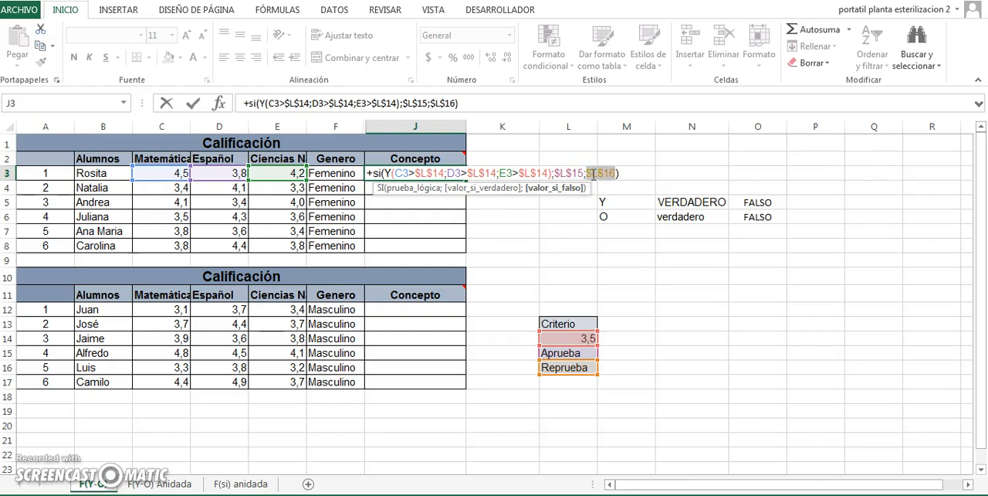
pyautogui.press('Return')
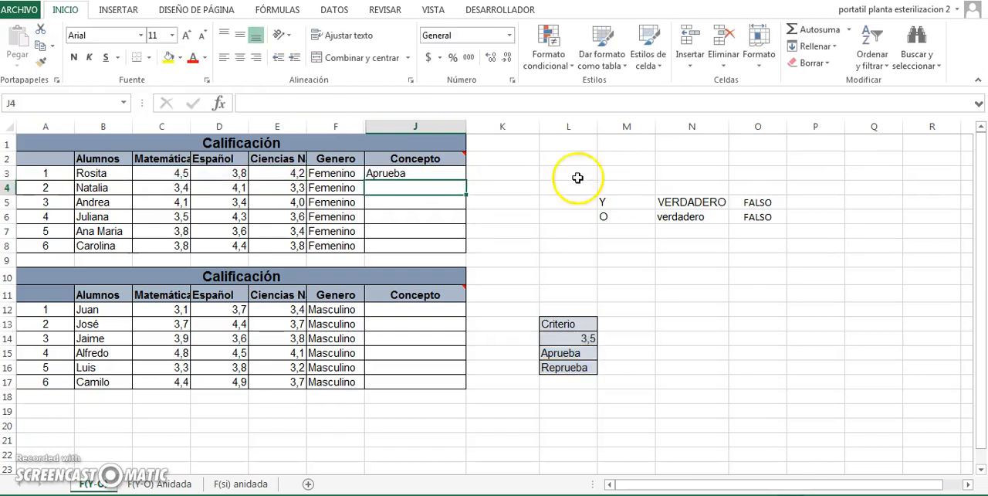
# - Check the formula in J3 against the first student's three subject grades in row 3
pyautogui.click(416, 173)
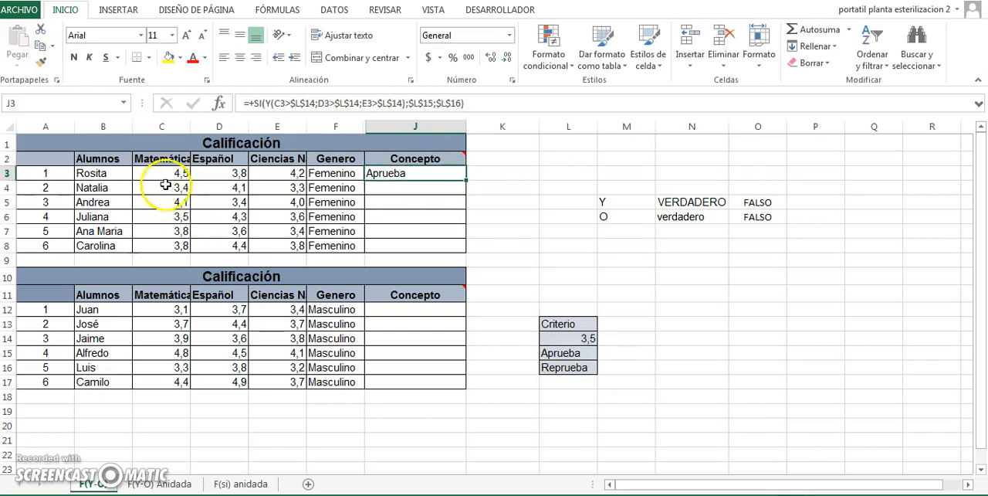
pyautogui.click(116, 173)
pyautogui.press('Right')
pyautogui.press('Right')
pyautogui.press('Right')
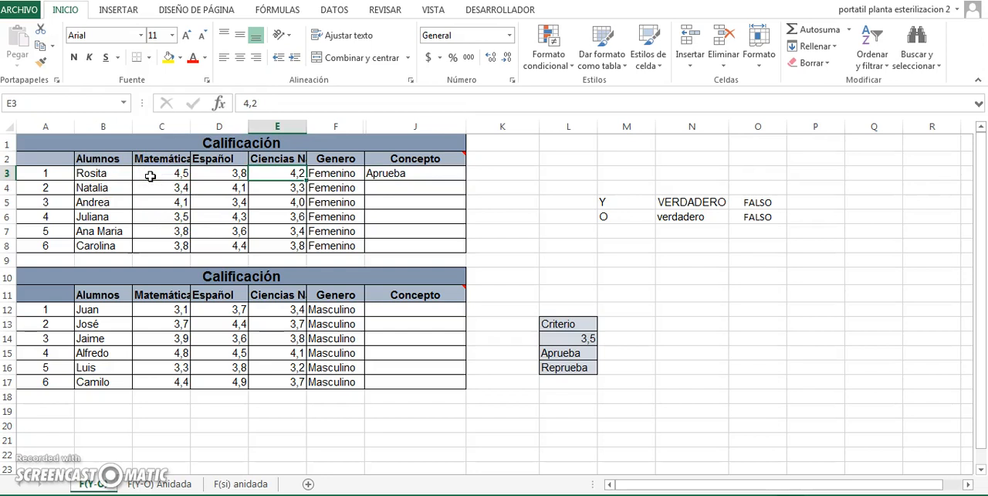
pyautogui.press('Left')
pyautogui.press('Left')
# - Fill the J3 formula down the first table's Concepto column through J8
pyautogui.press('Right')
pyautogui.press('Right')
pyautogui.press('Right')
pyautogui.press('Right')
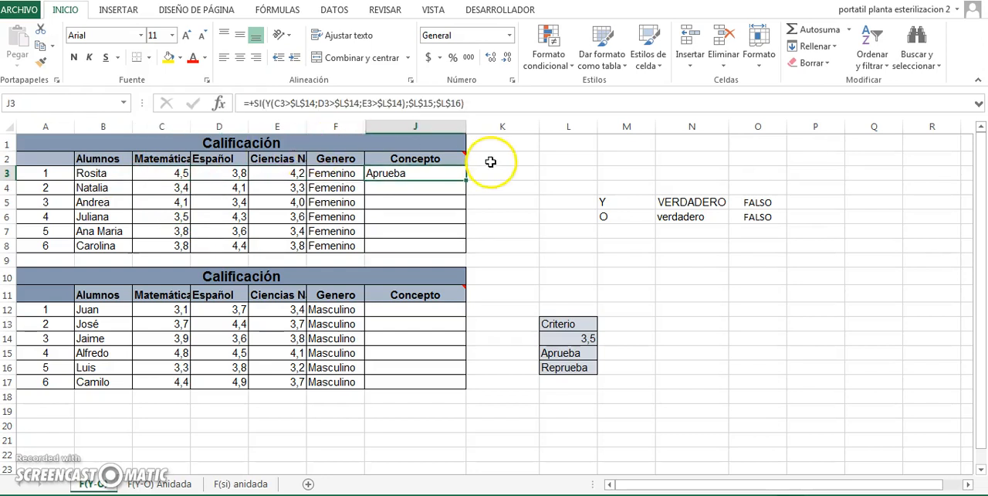
pyautogui.doubleClick(468, 180)
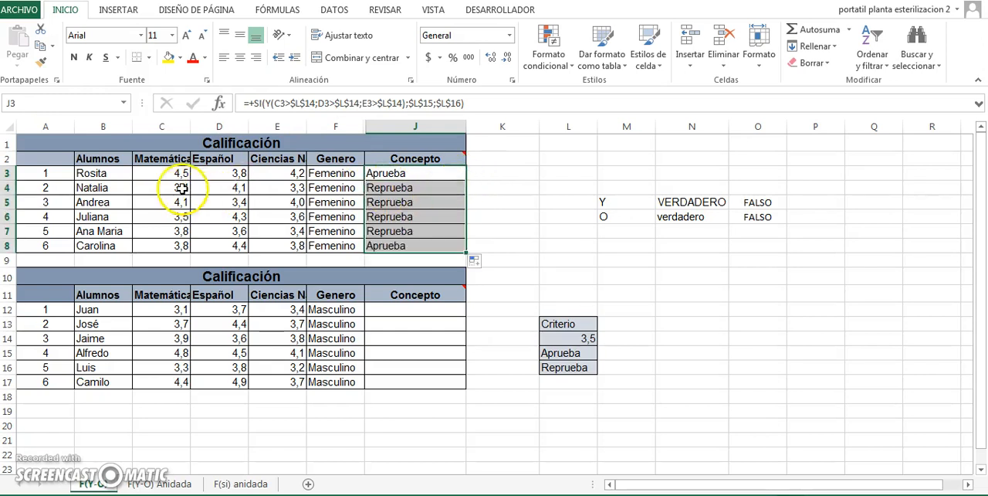
# - Compare the second student's grades in C4 to E4 with the Concepto result in J4
pyautogui.click(96, 187)
pyautogui.press('Right')
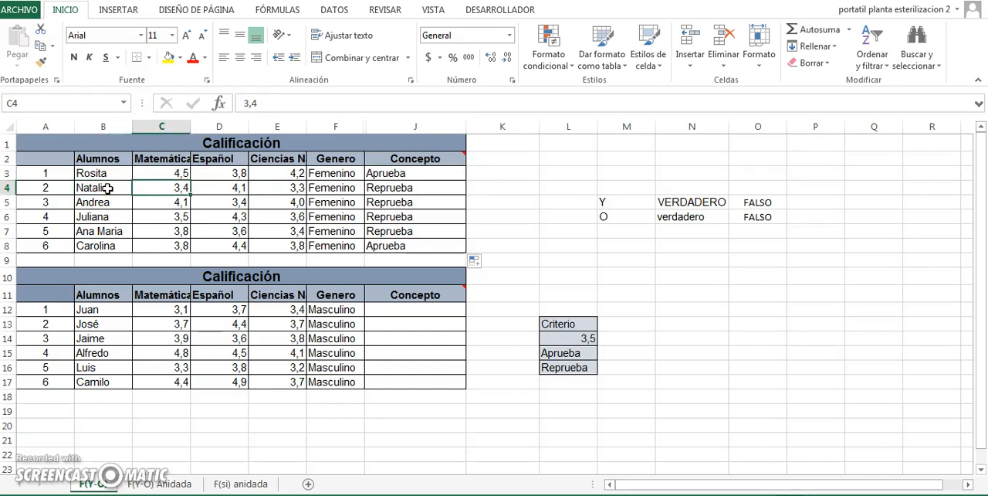
pyautogui.press('Right')
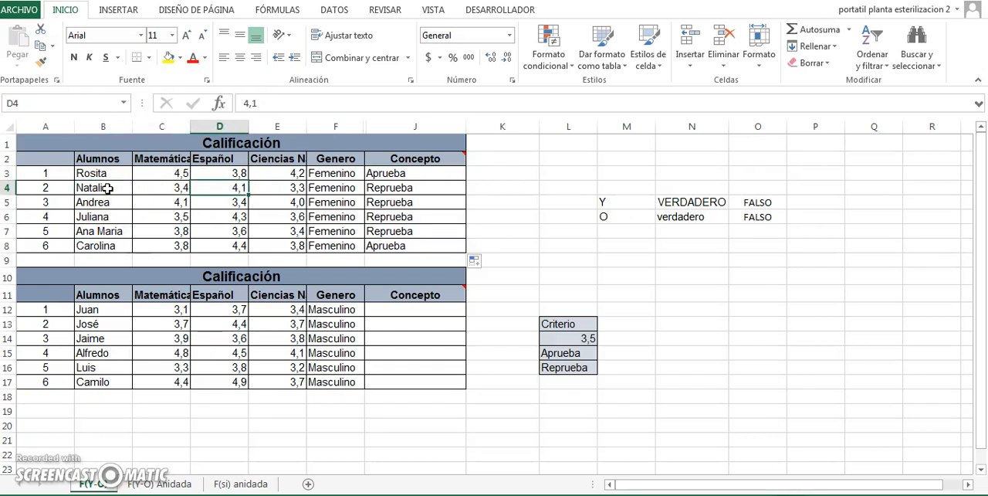
pyautogui.press('Left')
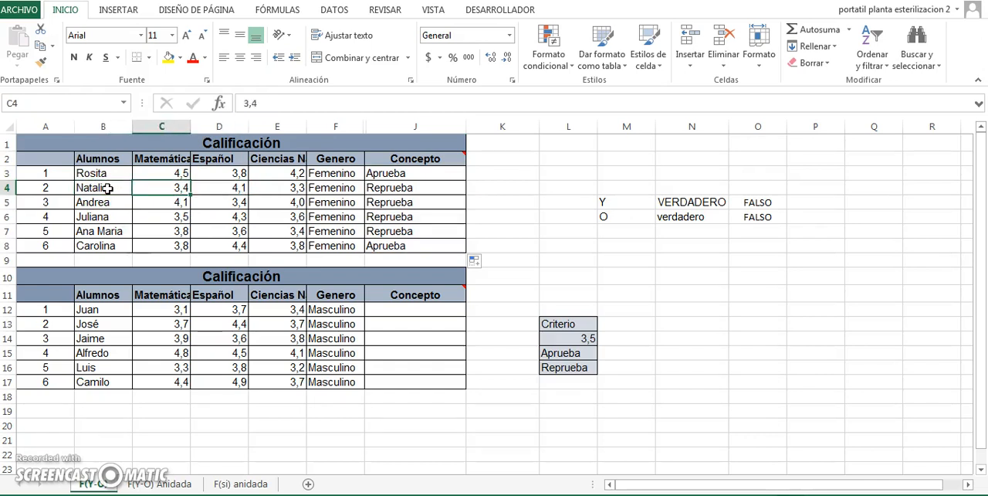
pyautogui.press('Right')
pyautogui.press('Right')
pyautogui.press('Right')
pyautogui.press('Right')
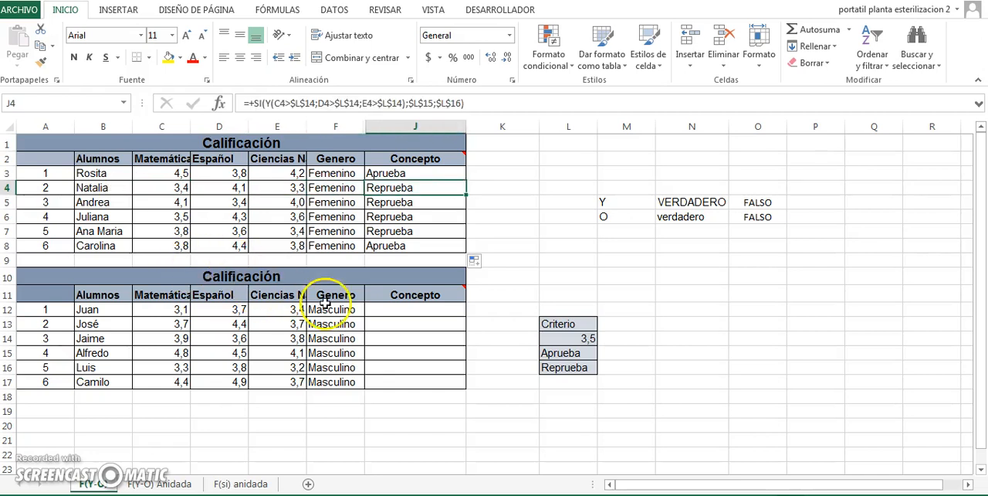
# - Begin an SI formula with a nested O function in cell J12, the second table's first Concepto cell
pyautogui.click(419, 312)
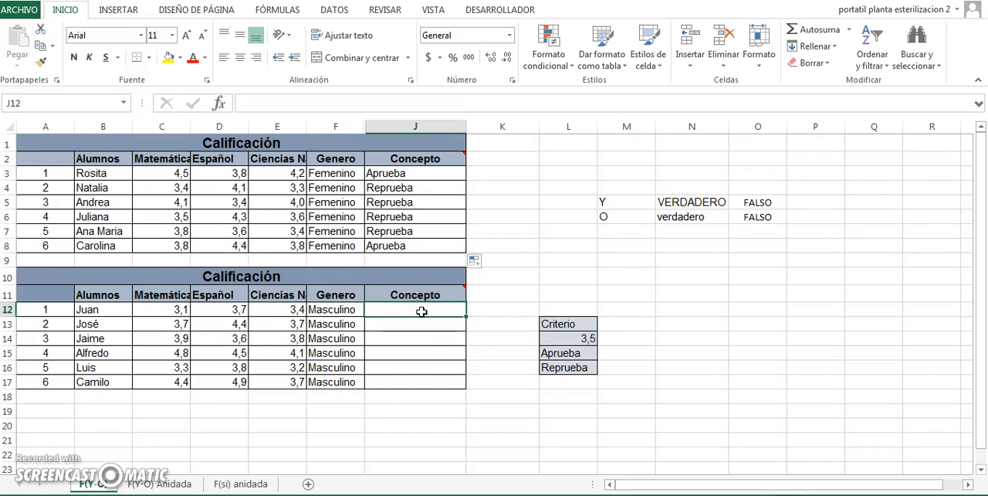
pyautogui.write('+si')
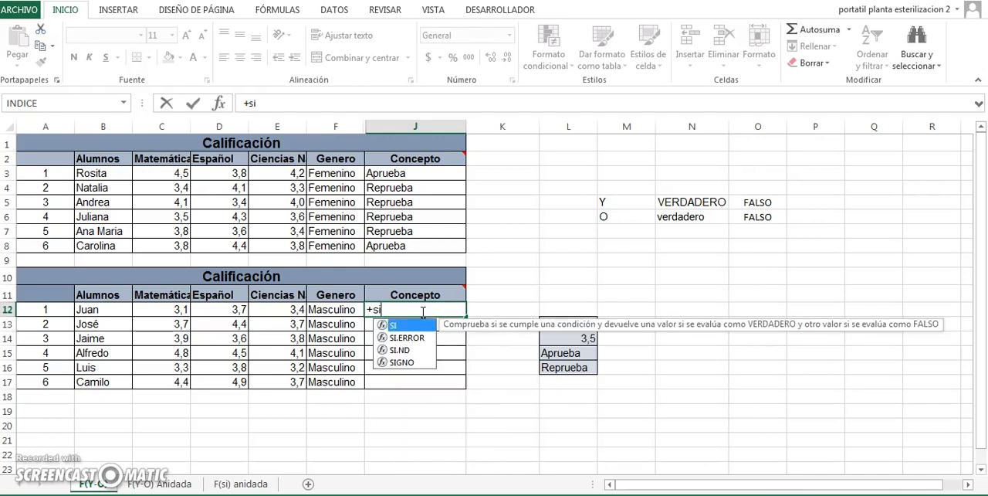
pyautogui.write('(o')
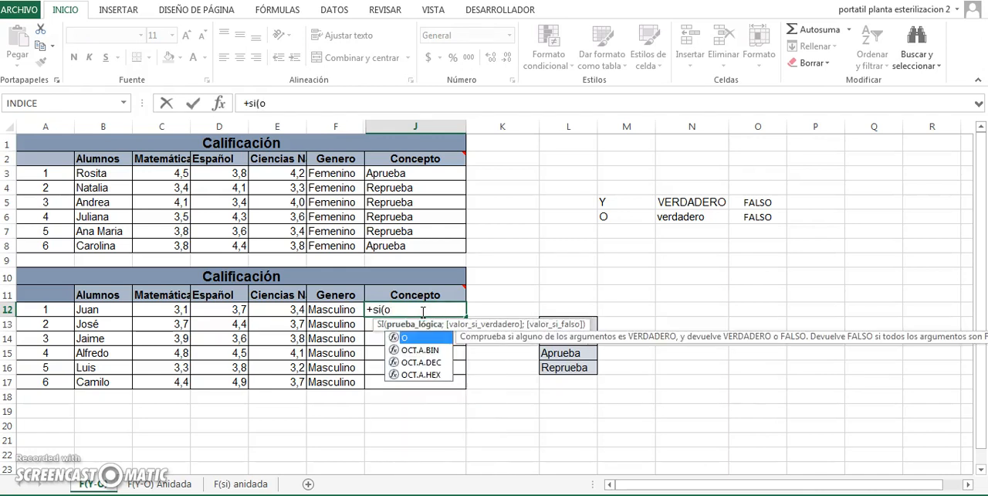
pyautogui.write('(')
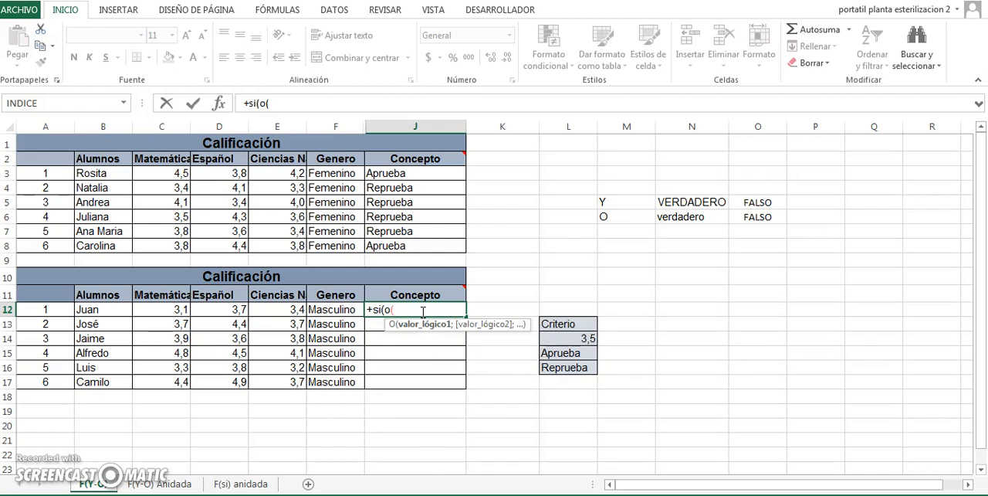
# - Enter C12>$L$14 as the first condition of the O function in J12, followed by a semicolon
pyautogui.click(147, 311)
pyautogui.write('>')
pyautogui.click(548, 339)
pyautogui.press('F4')
pyautogui.write(';')
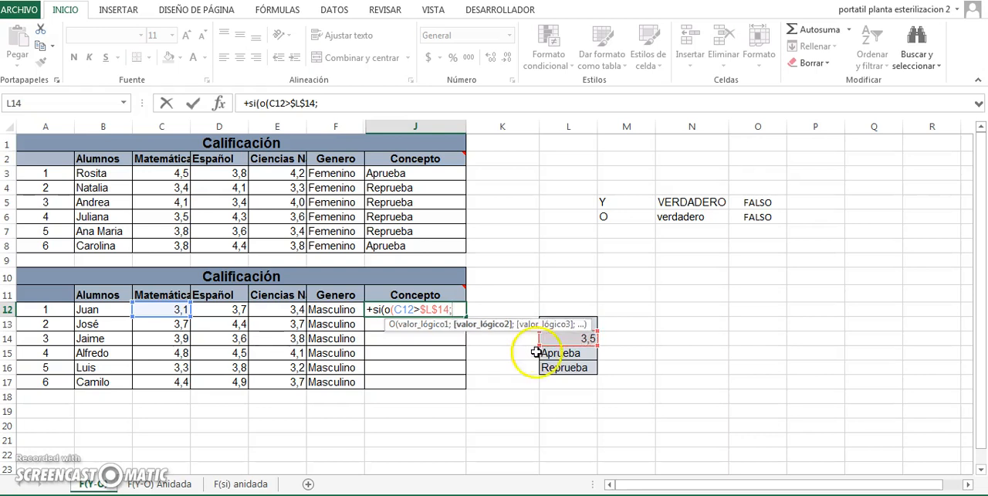
# - Add D12>$L$14 as the second condition of the O function in J12, followed by a semicolon
pyautogui.click(235, 309)
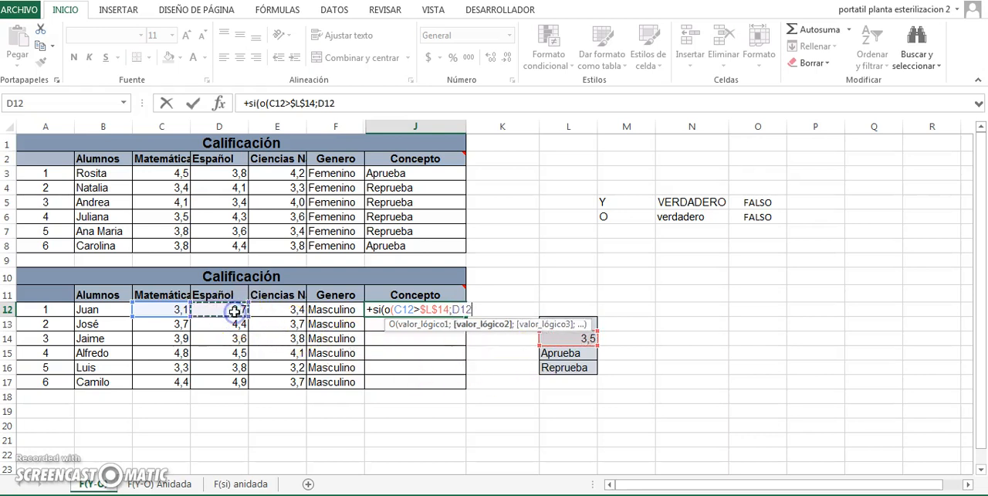
pyautogui.write('>')
pyautogui.click(575, 340)
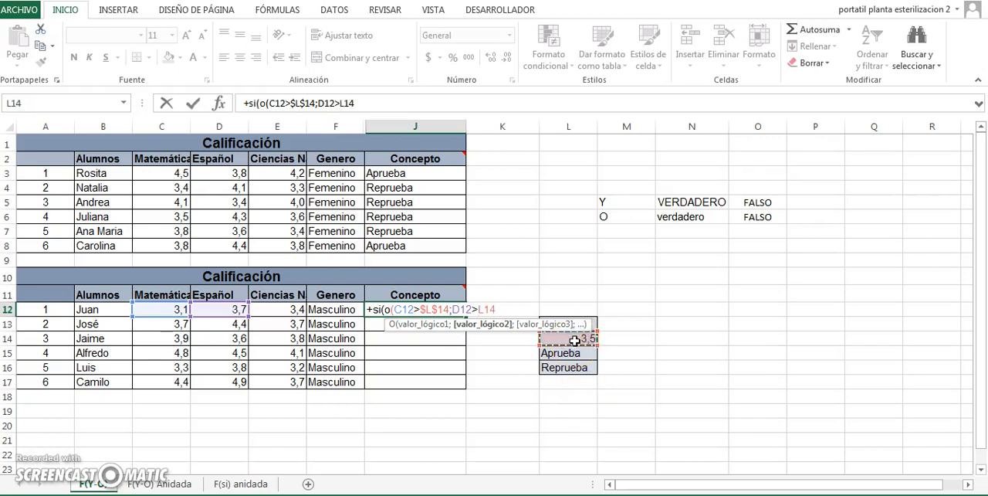
pyautogui.write(';')
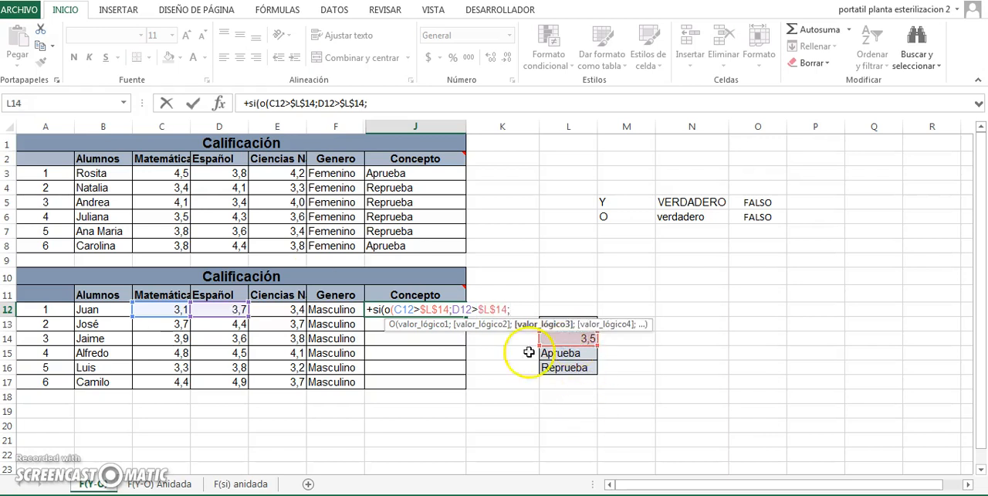
# - Add E12>$L$14 as the third condition of the O function in J12, followed by a semicolon
pyautogui.click(297, 312)
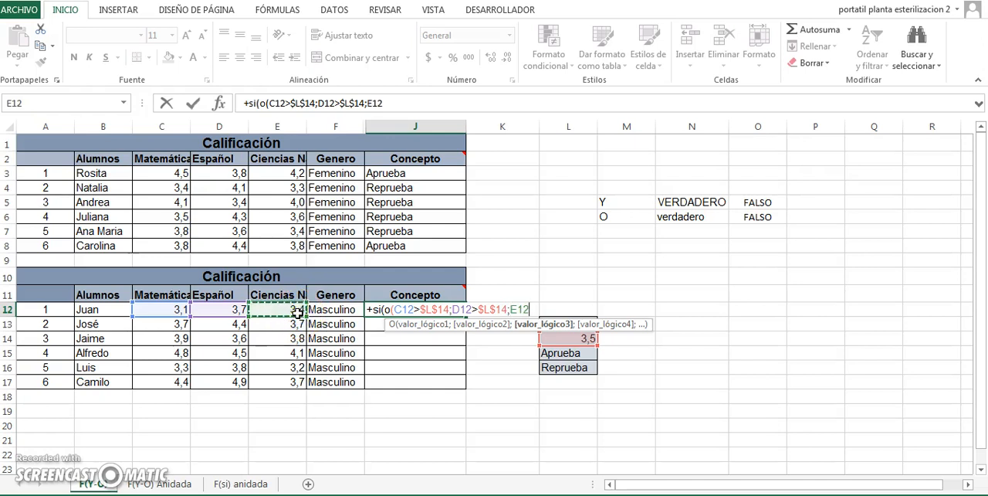
pyautogui.write('>')
pyautogui.click(587, 336)
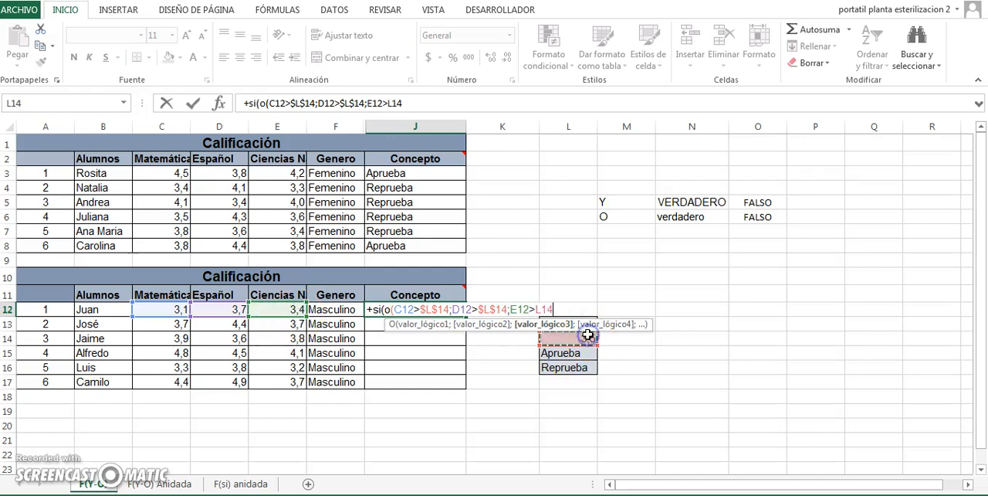
pyautogui.press('F4')
pyautogui.write(';')
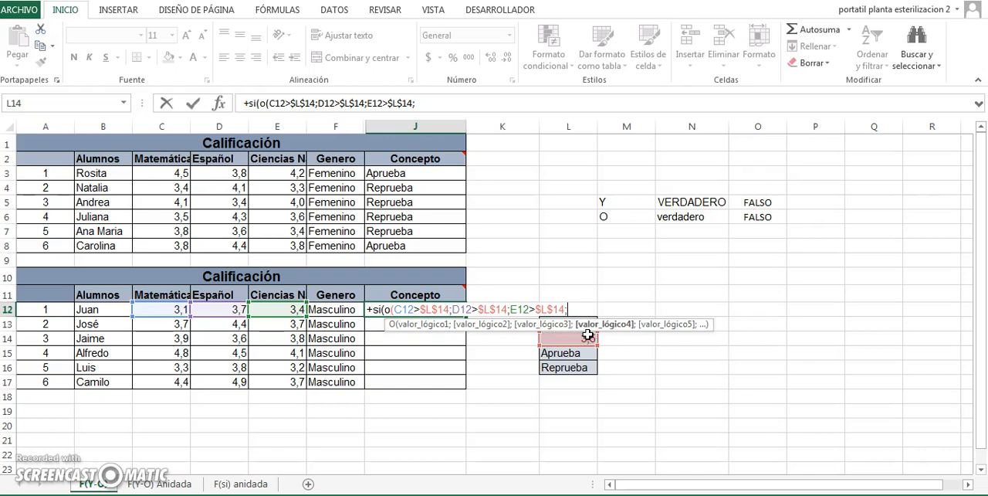
# - Append the absolute references $L$15 and $L$16 to the J12 formula, separated by a semicolon
pyautogui.click(583, 352)
pyautogui.press('F4')
pyautogui.write(';')
pyautogui.click(580, 368)
pyautogui.press('F4')
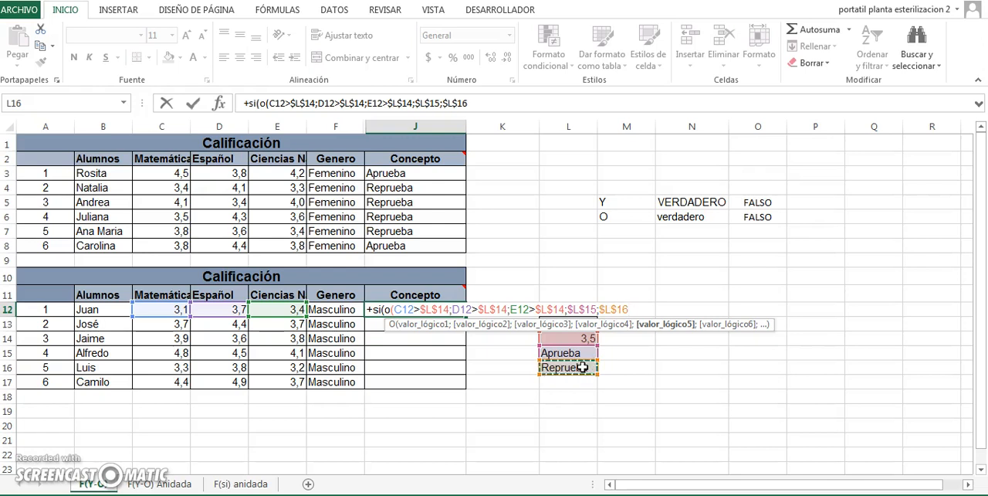
# - Close the O function's parenthesis after E12>$L$14 in J12 and commit the formula, accepting Excel's proposed correction
pyautogui.press('Return')
pyautogui.click(496, 290)
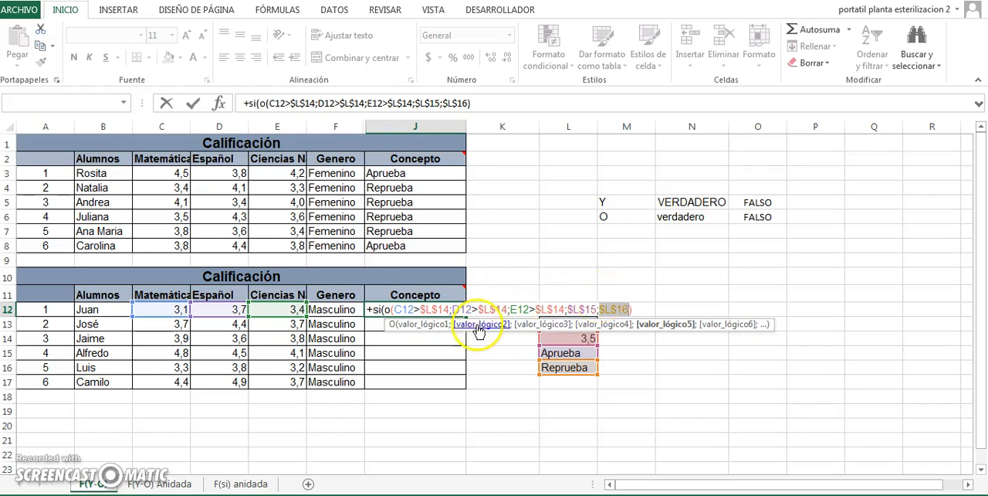
pyautogui.click(566, 309)
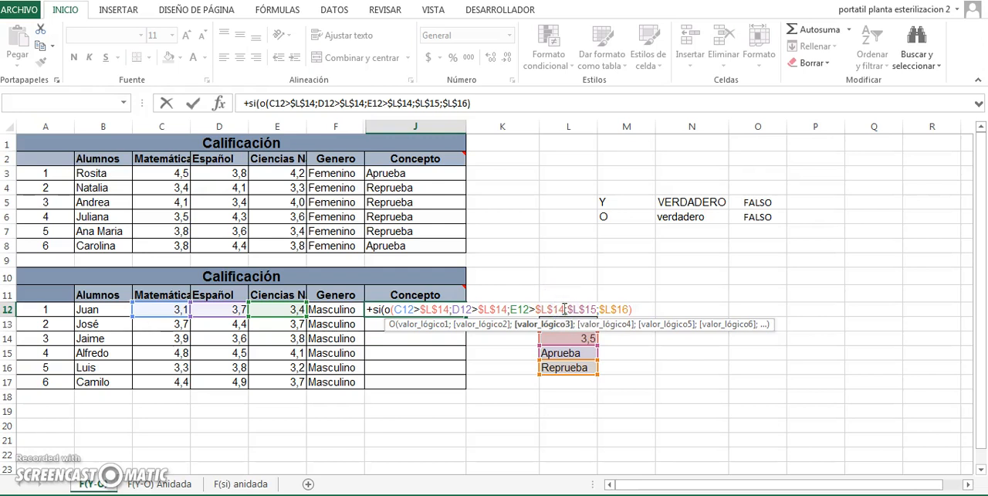
pyautogui.write(')')
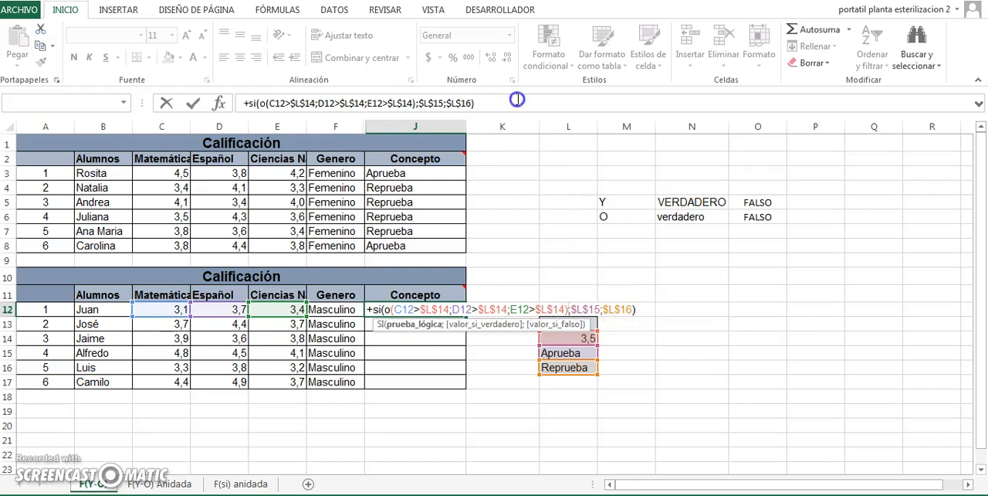
pyautogui.click(517, 99)
pyautogui.press('Return')
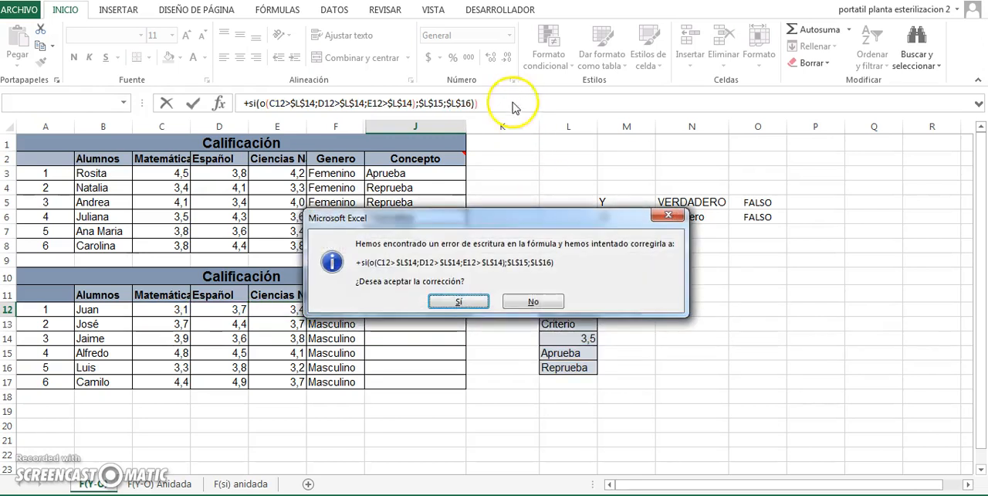
pyautogui.click(449, 303)
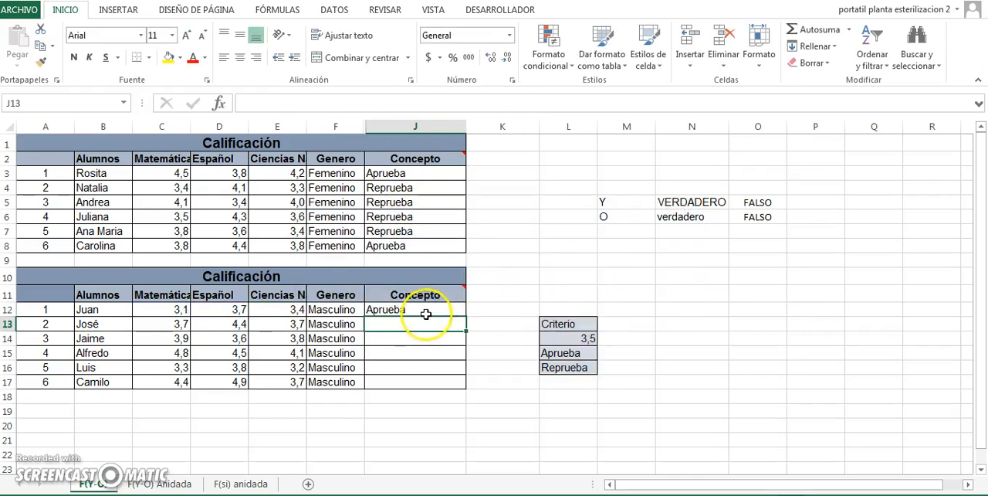
# - Check the O formula in J12 against the three subject grades in C12 to E12
pyautogui.click(425, 312)
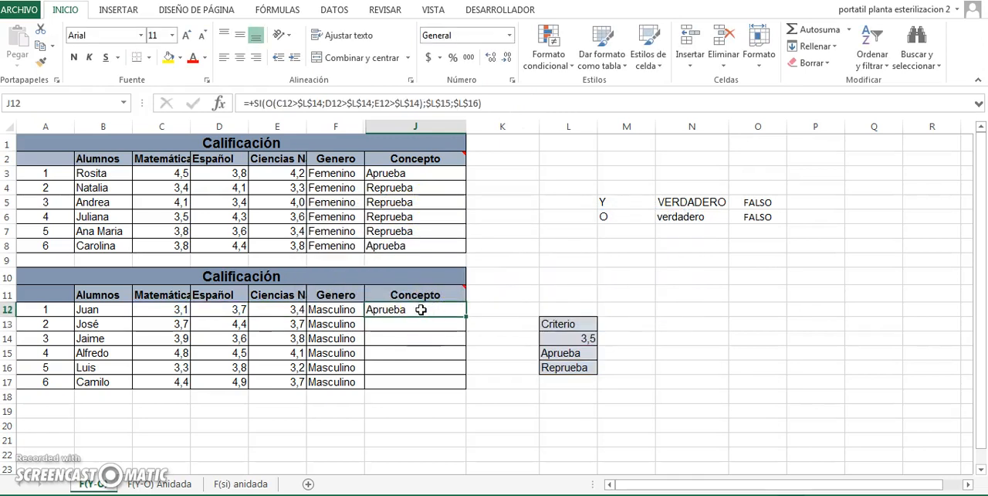
pyautogui.click(177, 313)
pyautogui.press('Right')
pyautogui.press('Right')
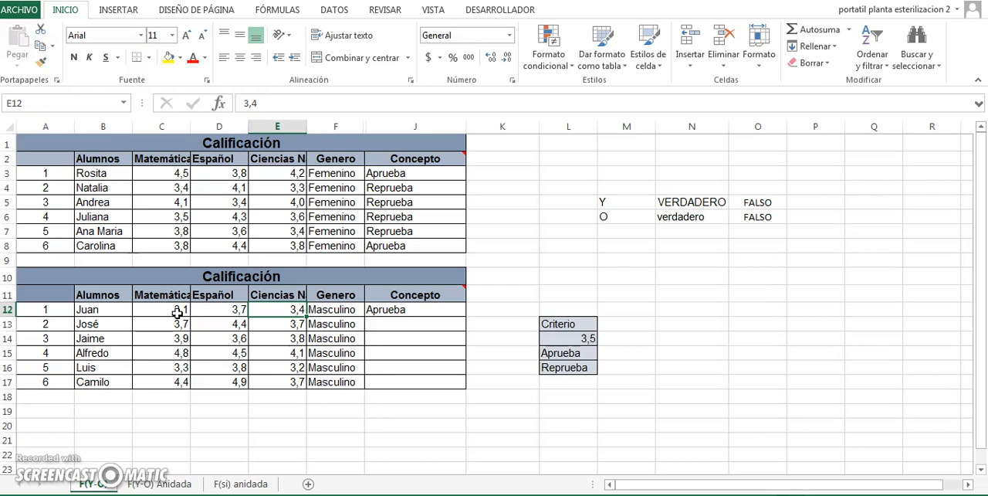
pyautogui.press('Left')
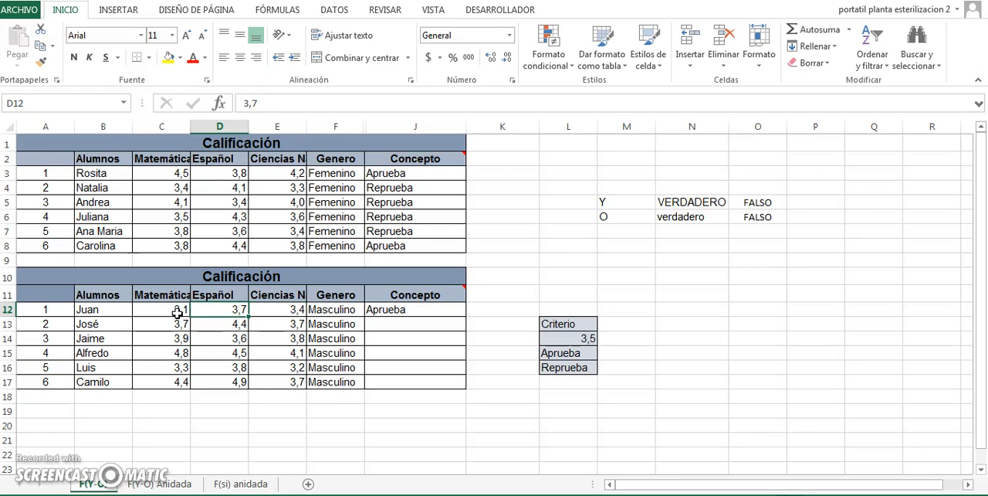
pyautogui.click(413, 309)
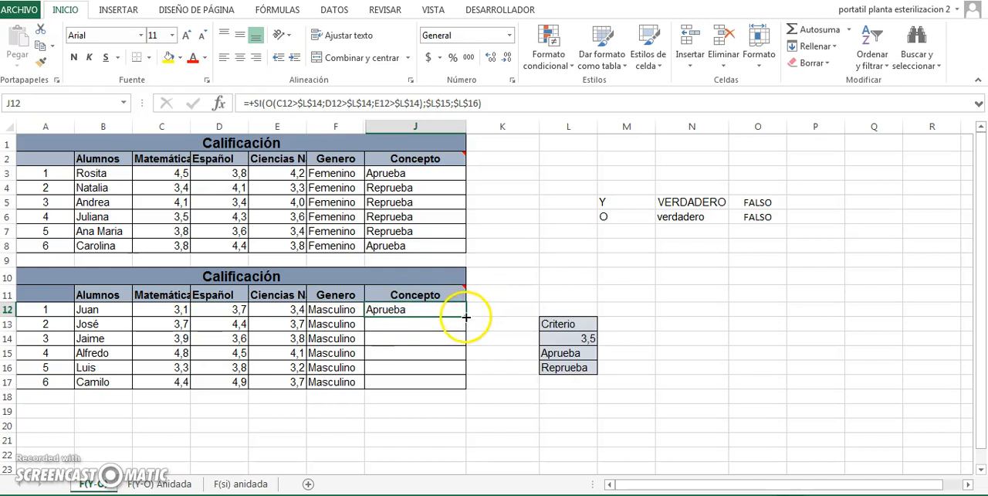
# - Fill the J12 formula down the second table's Concepto column through J17 and review the filled cells
pyautogui.doubleClick(466, 316)
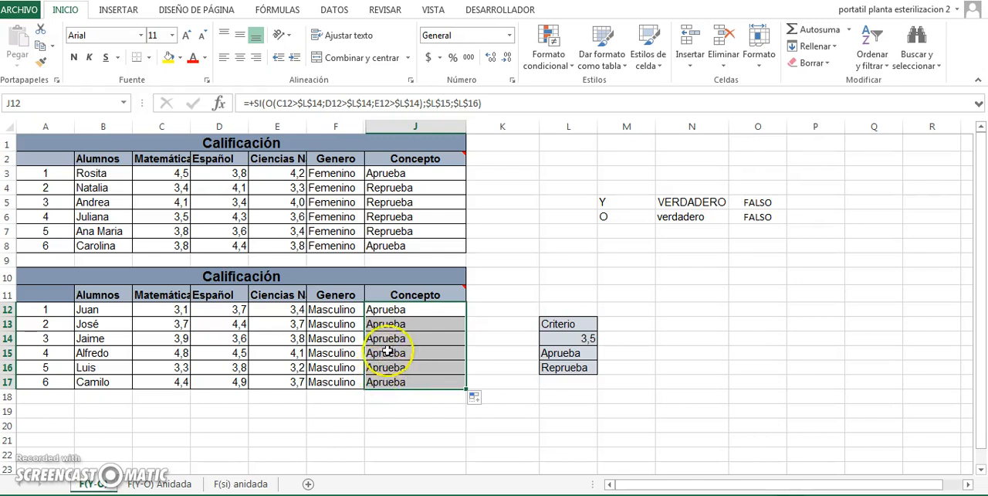
pyautogui.moveTo(411, 311); pyautogui.dragTo(411, 379)
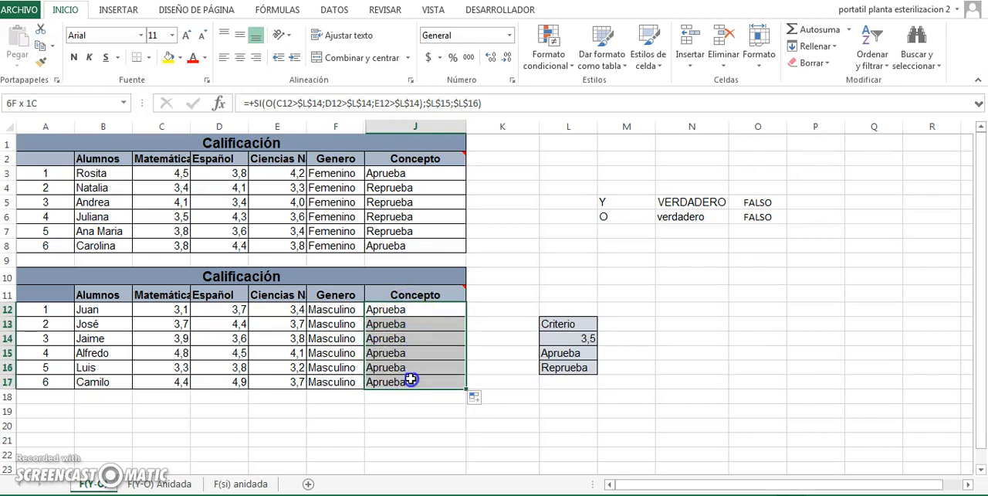
pyautogui.click(518, 255)
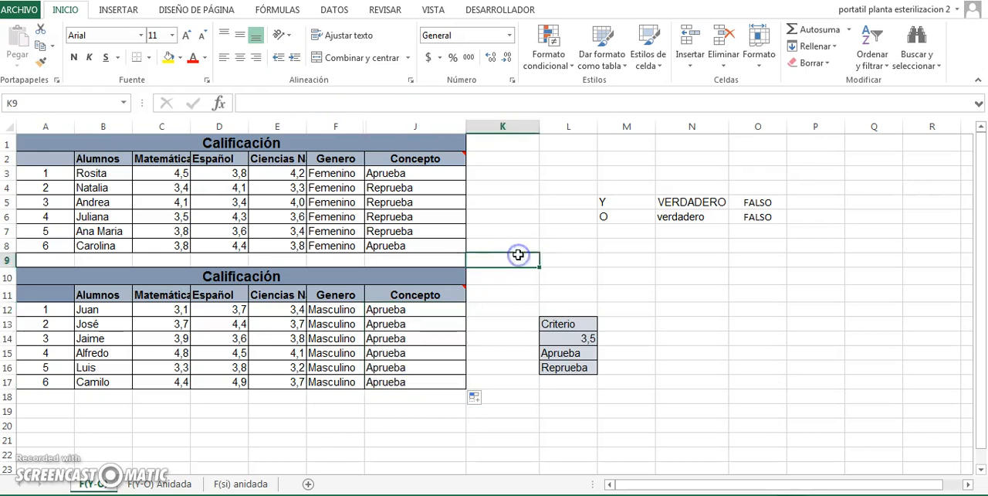
# - Switch to the F(Y-O) Anidada sheet and select cell E11 under Comisión dos requisitos
pyautogui.click(143, 484)
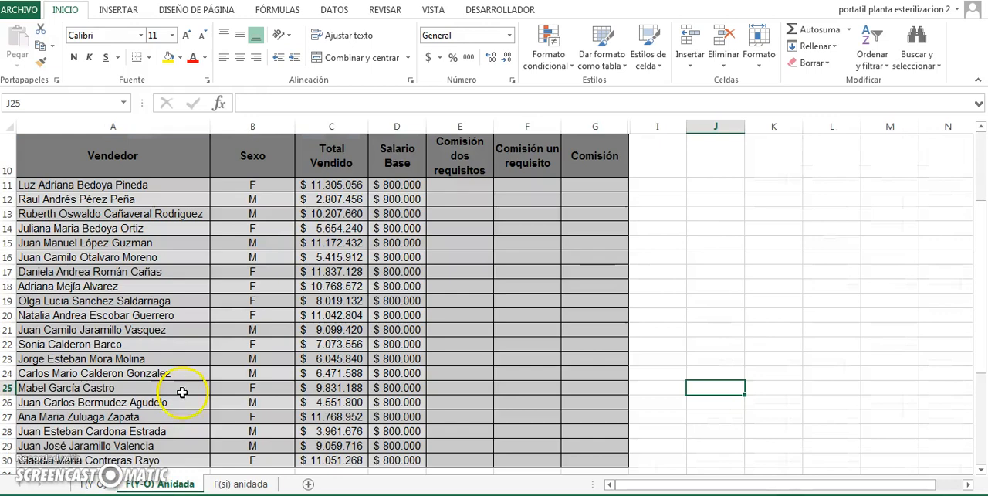
pyautogui.moveTo(982, 229); pyautogui.dragTo(982, 169)
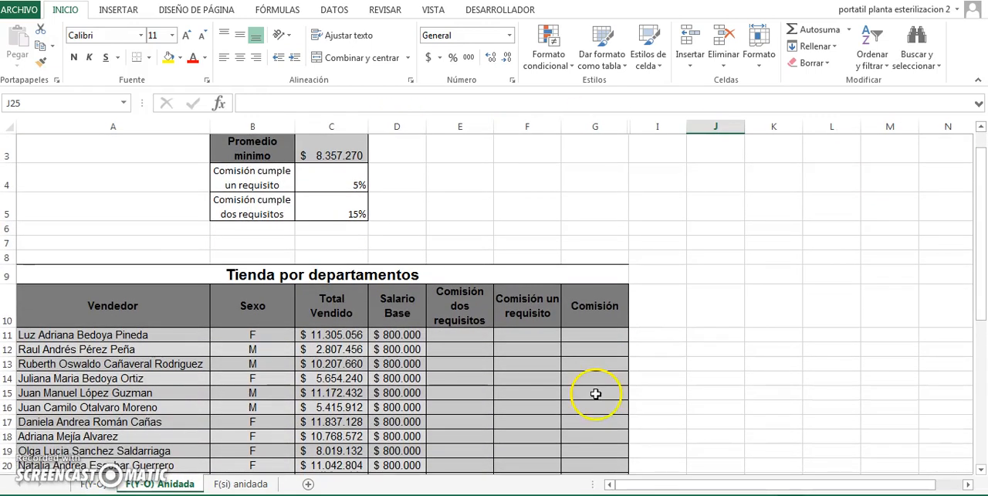
pyautogui.click(454, 335)
pyautogui.moveTo(979, 186); pyautogui.dragTo(979, 152)
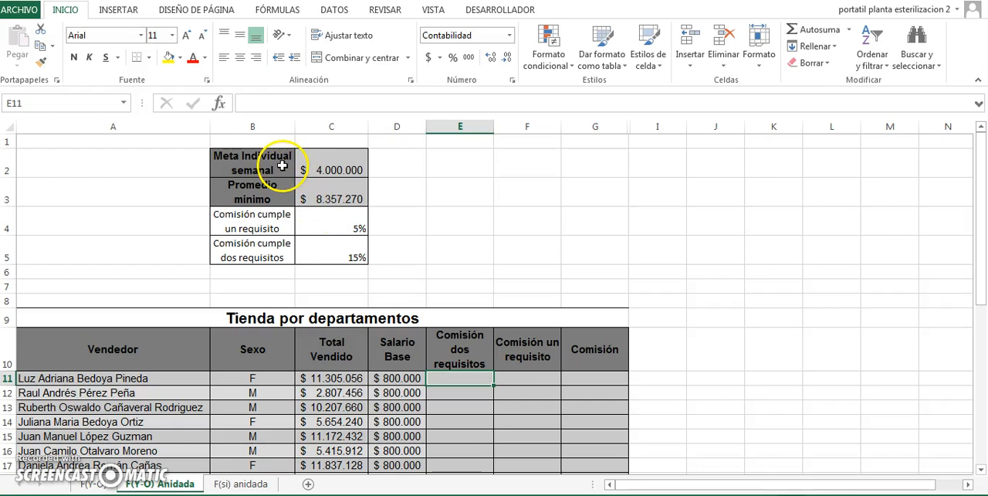
# - Start a SI formula with a nested Y function in E11, using C11>$C$2 as the first condition followed by a semicolon
pyautogui.click(460, 376)
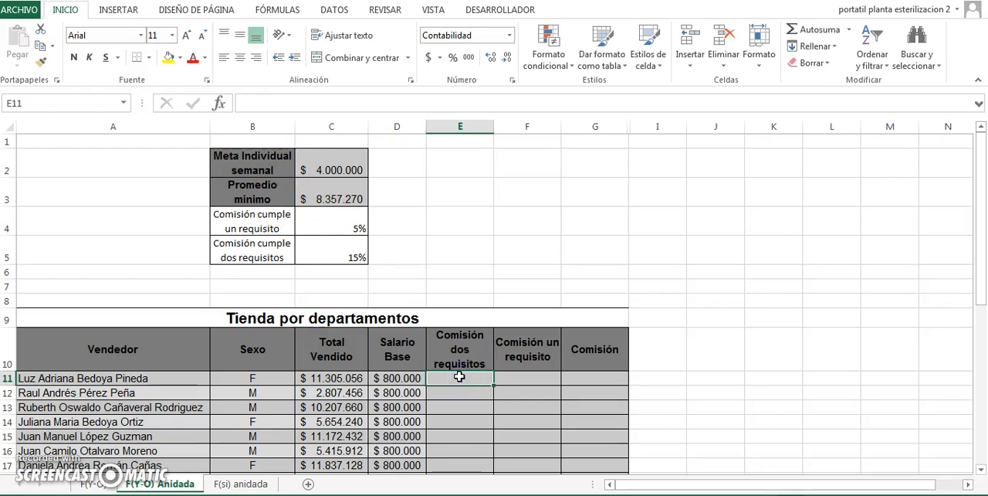
pyautogui.write('+si')
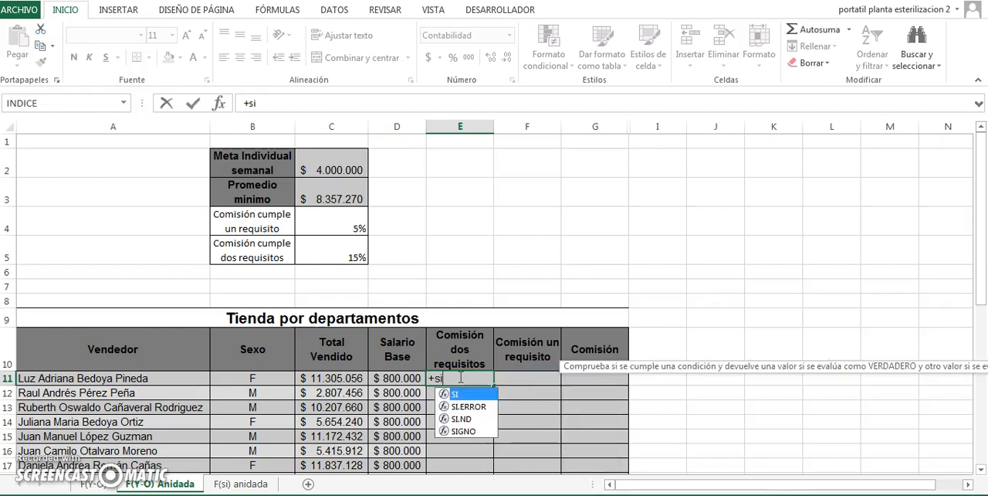
pyautogui.write('(')
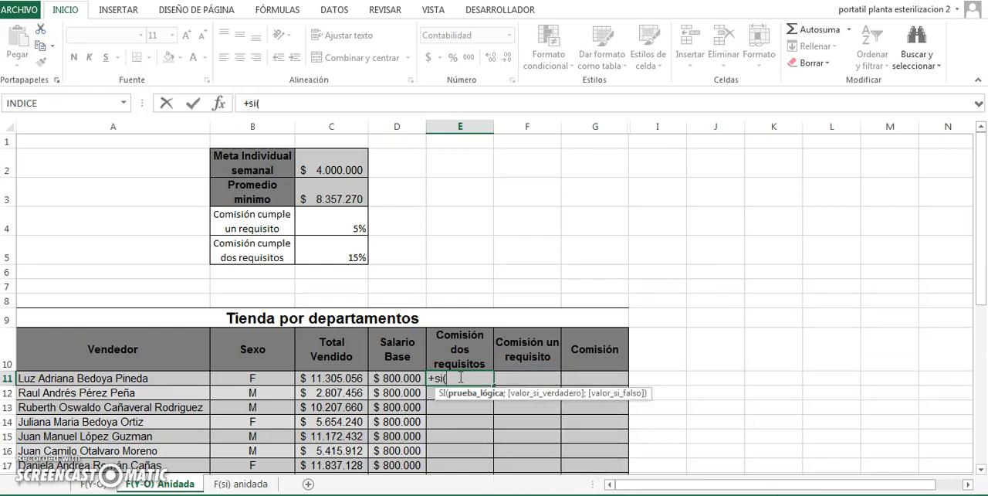
pyautogui.write('y')
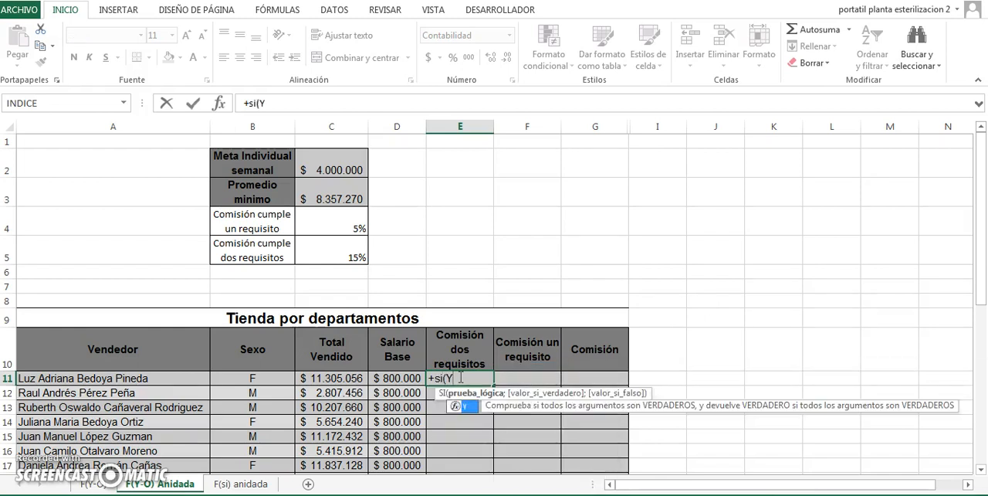
pyautogui.write('(')
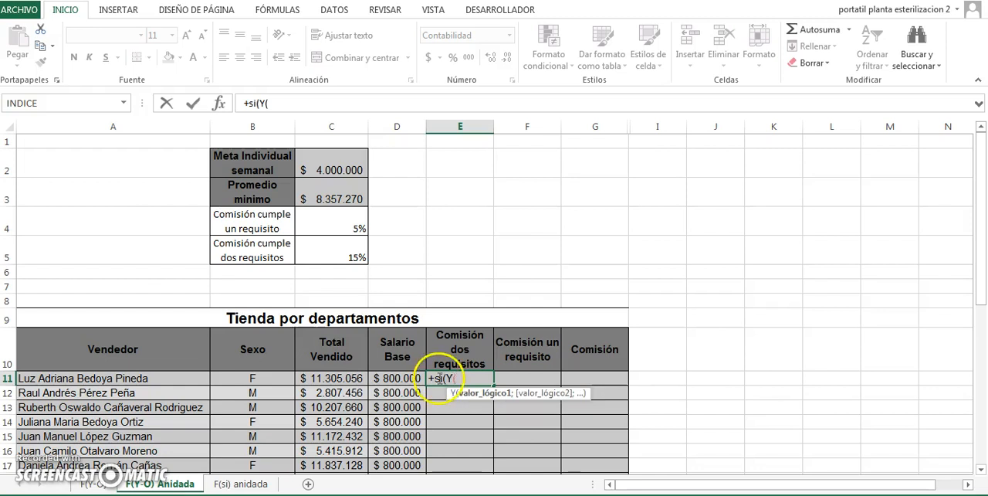
pyautogui.click(337, 378)
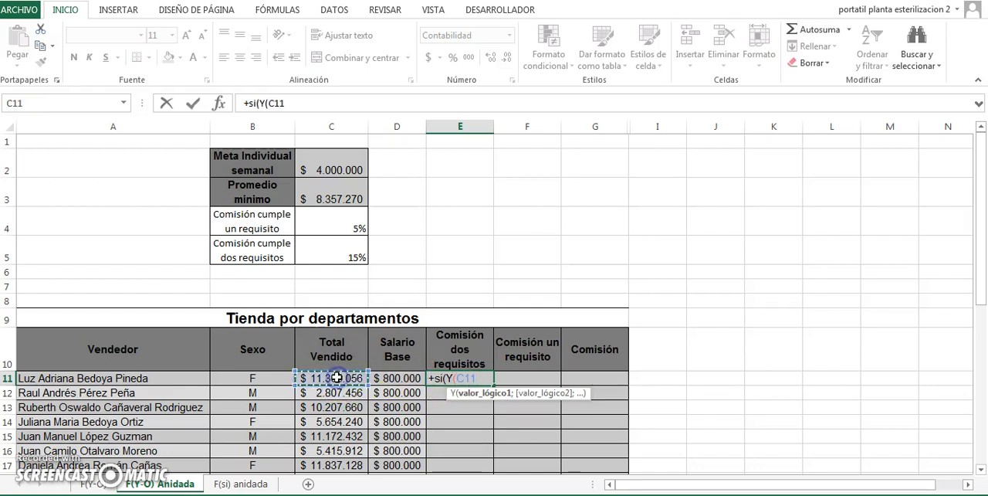
pyautogui.write('>')
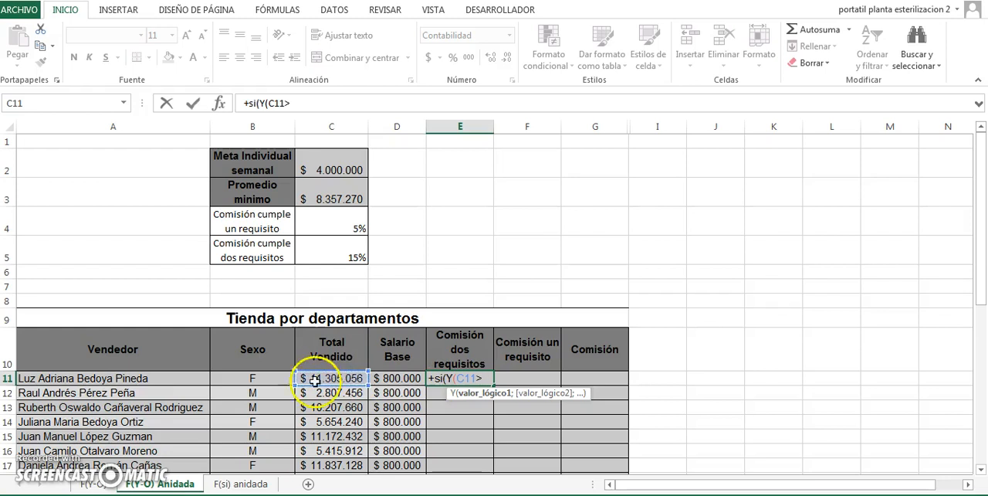
pyautogui.click(324, 167)
pyautogui.press('F4')
pyautogui.write(';')
# - Add C11>$C$3 as the second condition of the Y function in E11, then close it with a parenthesis and a semicolon
pyautogui.click(321, 188)
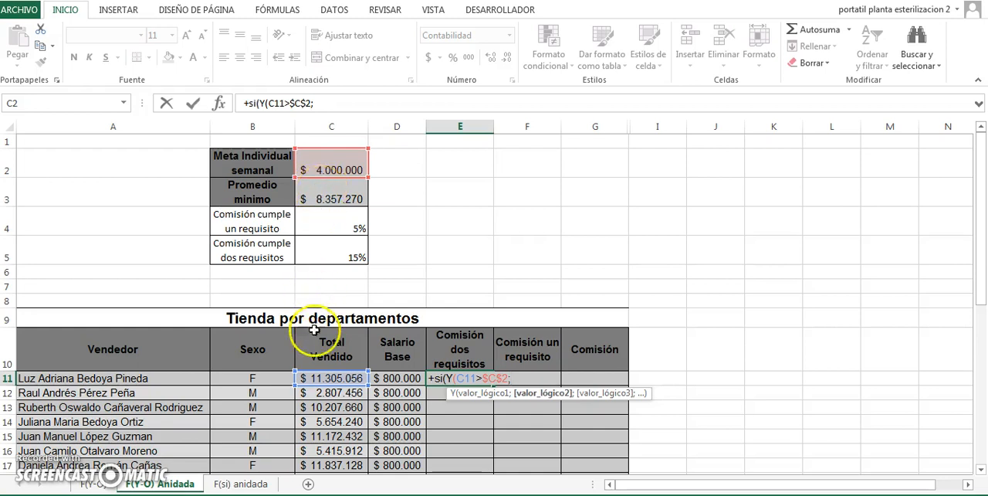
pyautogui.click(315, 379)
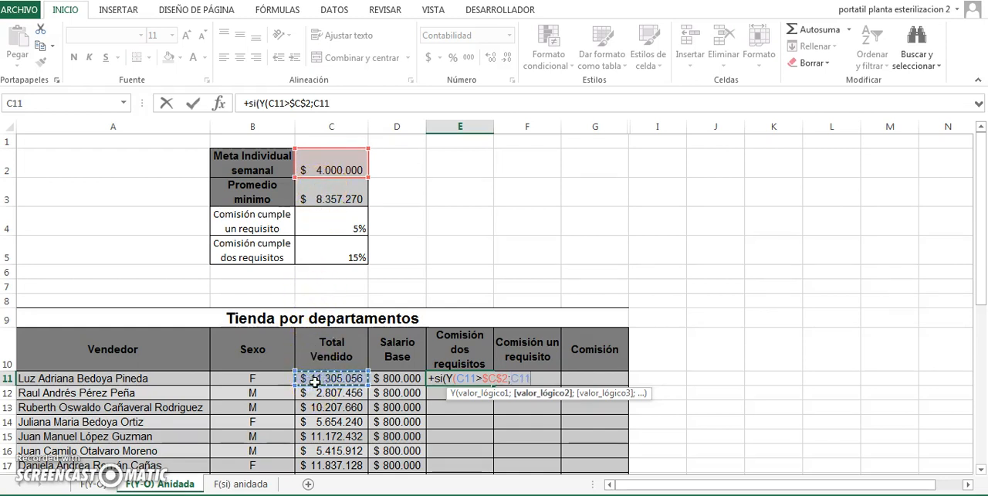
pyautogui.write('>')
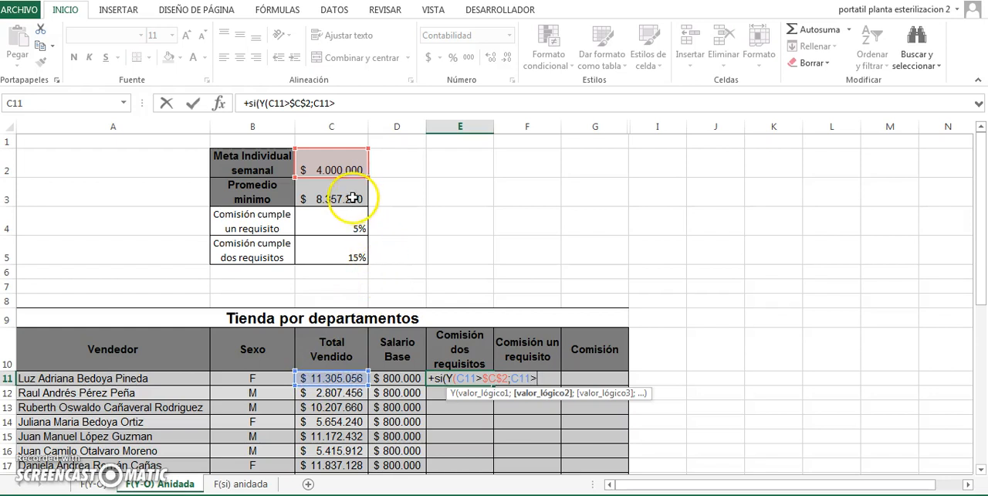
pyautogui.click(351, 198)
pyautogui.press('F4')
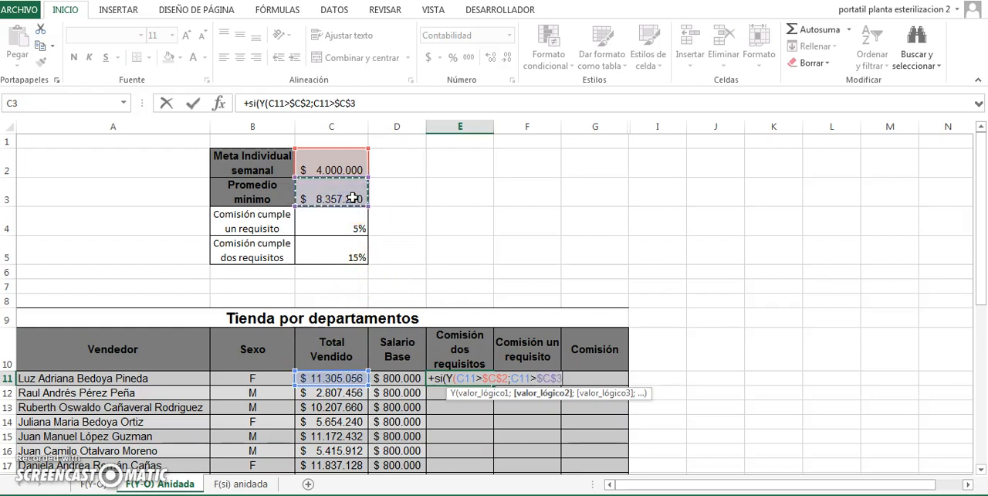
pyautogui.write(');')
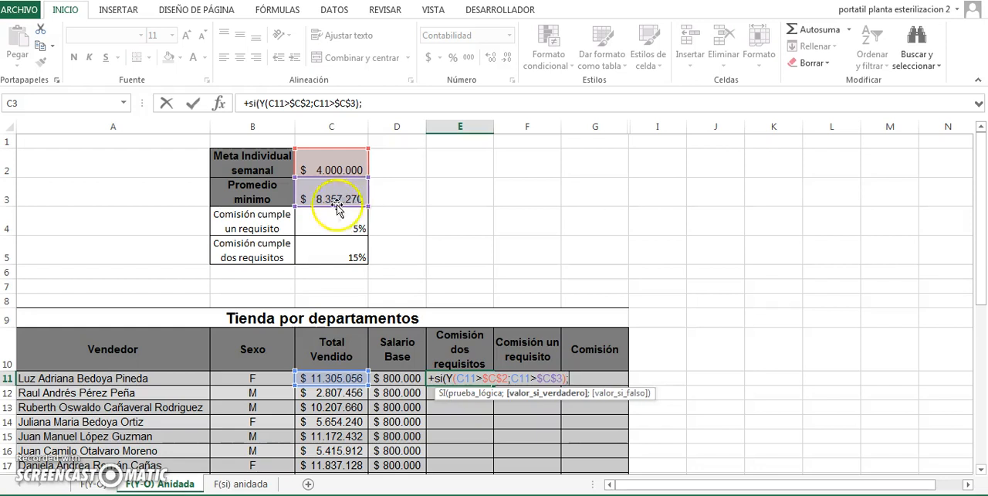
# - Complete the E11 formula with C11*$C$5 as the true value and 0 as the false value, and commit it
pyautogui.click(316, 378)
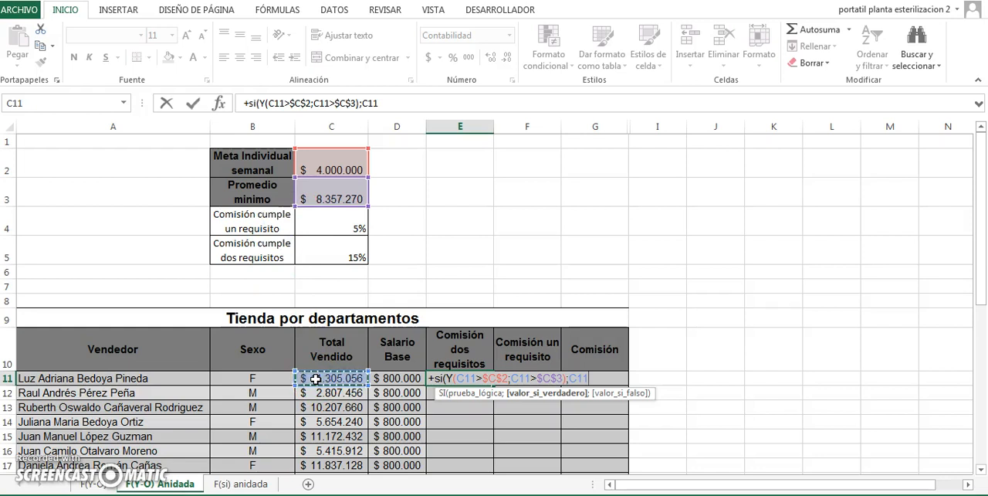
pyautogui.write('*')
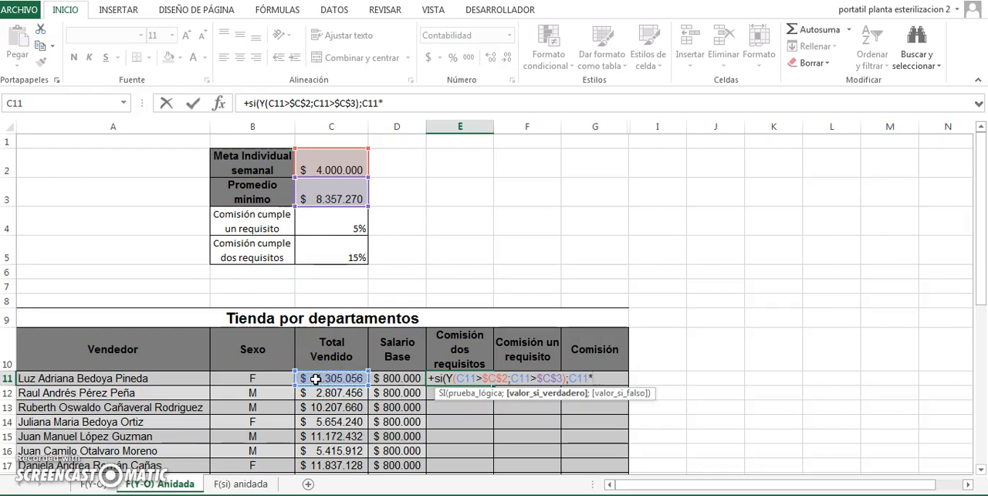
pyautogui.click(340, 248)
pyautogui.press('F4')
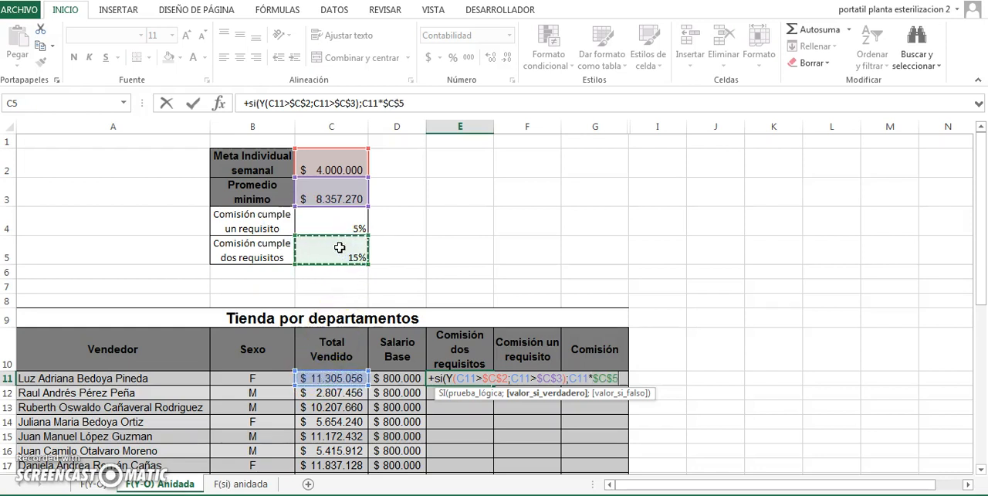
pyautogui.write(';')
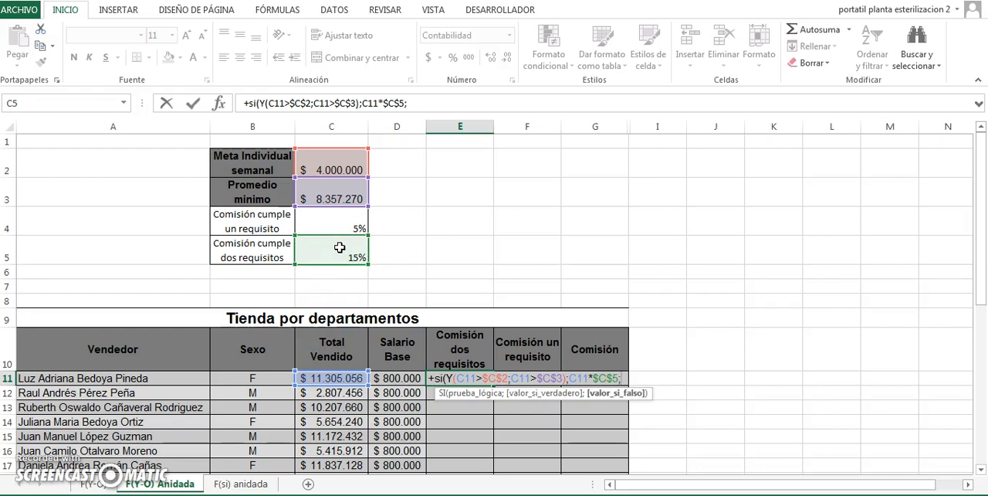
pyautogui.write('0)')
pyautogui.press('Return')
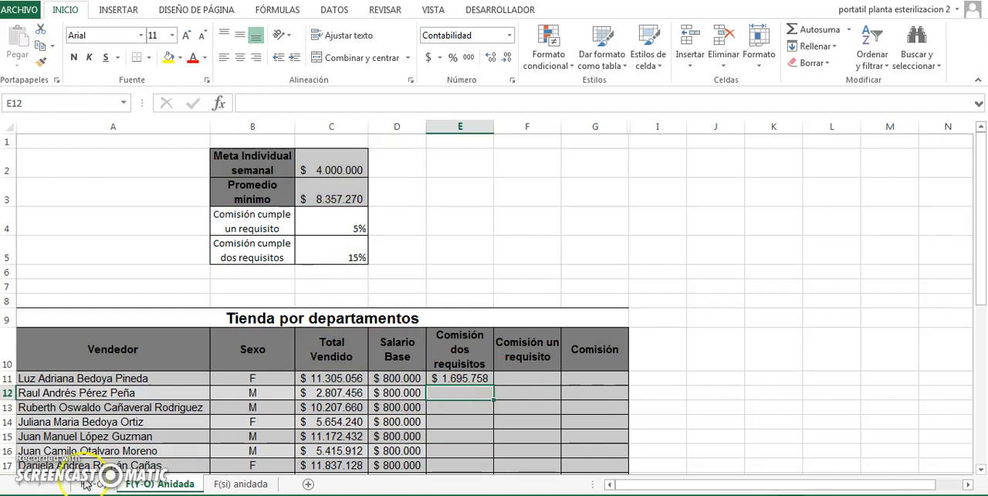
# - Start a SI formula with a nested O function in F11, using C11>$C$2 as the first condition followed by a semicolon
pyautogui.click(538, 378)
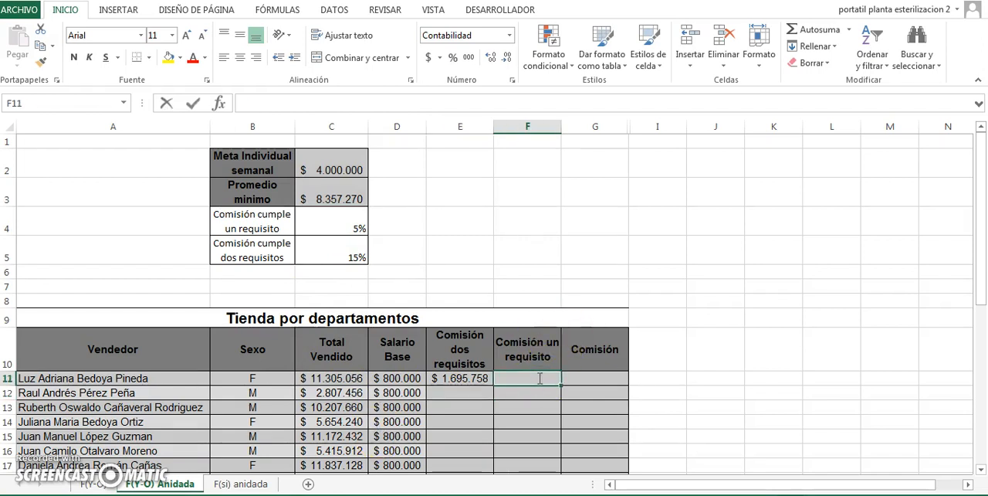
pyautogui.write('+')
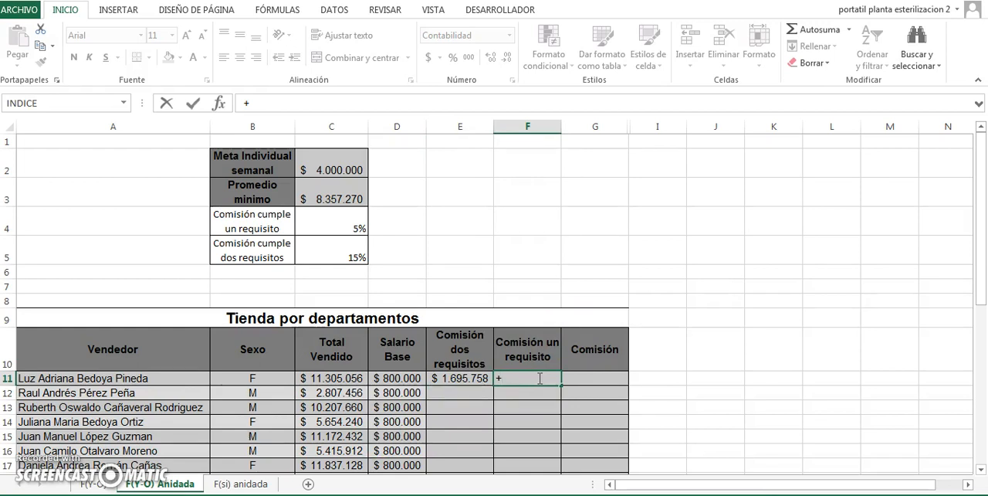
pyautogui.write('si')
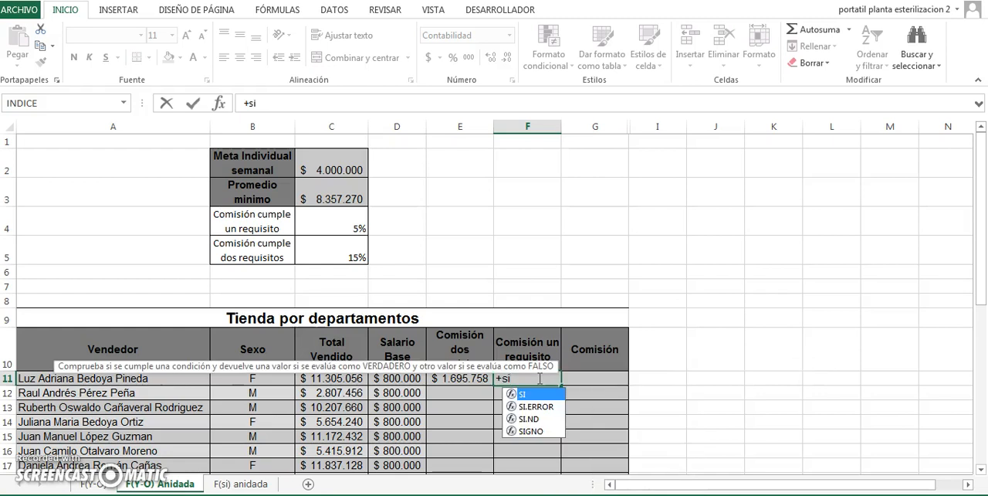
pyautogui.write('(o')
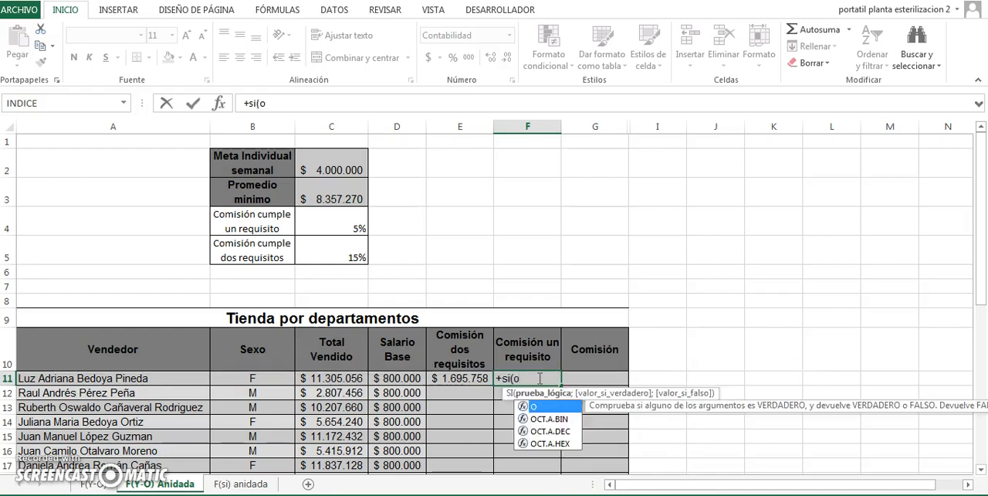
pyautogui.write('(')
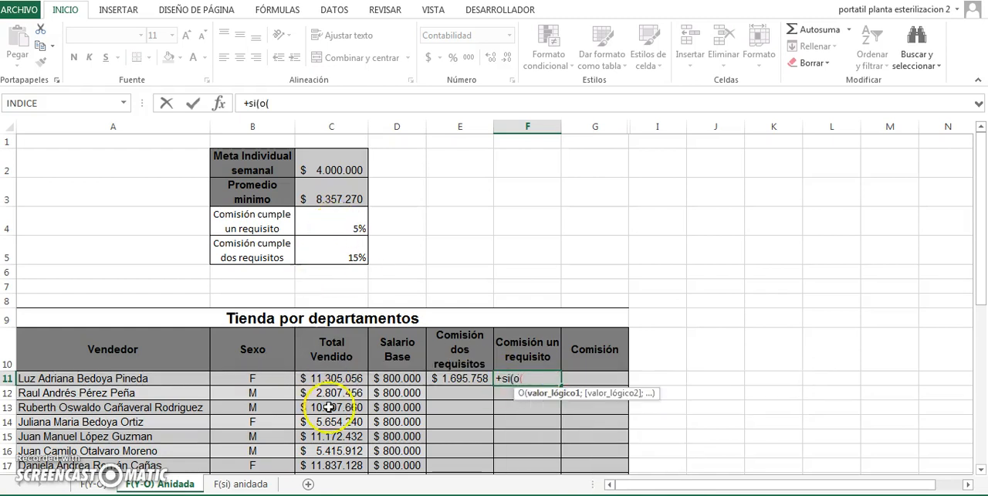
pyautogui.click(328, 378)
pyautogui.write('>')
pyautogui.click(329, 164)
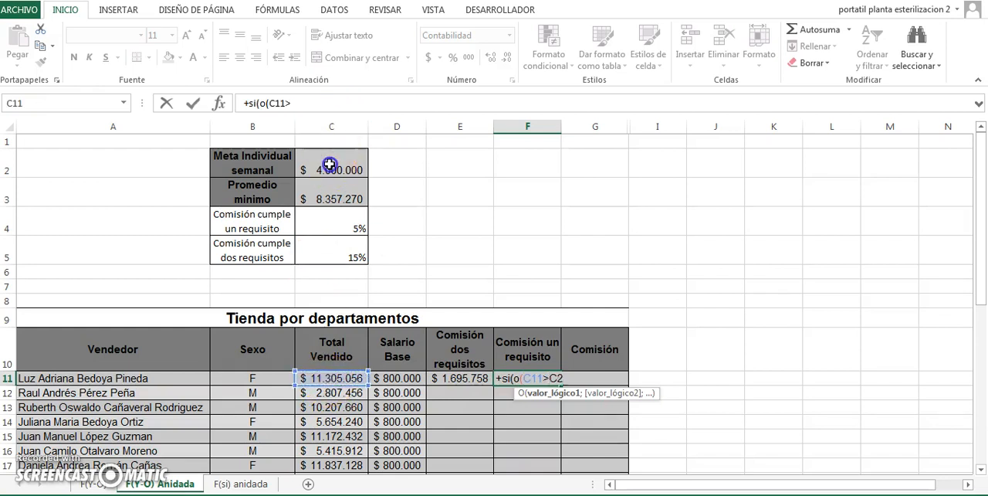
pyautogui.press('F4')
pyautogui.write(';')
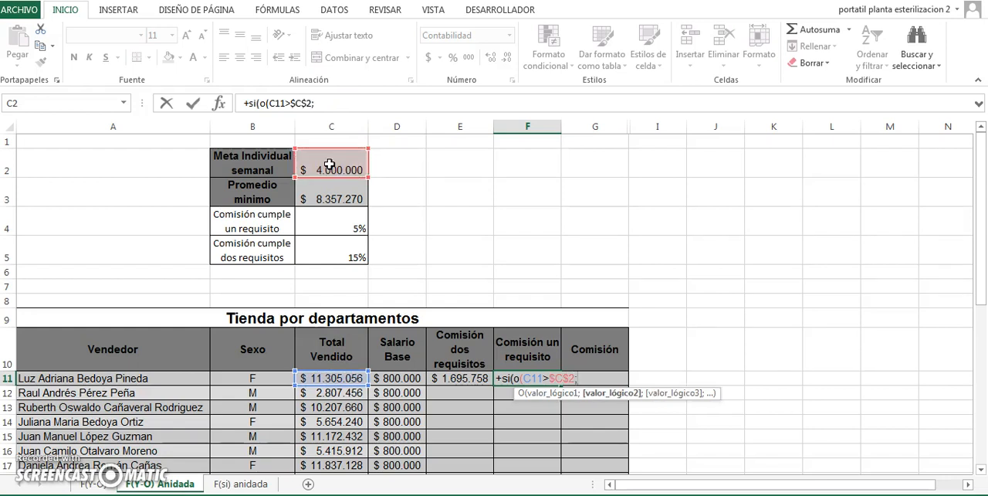
# - Add C11>$C$3 as the second condition of the O function in F11, then close it with a parenthesis and a semicolon
pyautogui.click(333, 379)
pyautogui.write('>')
pyautogui.click(329, 199)
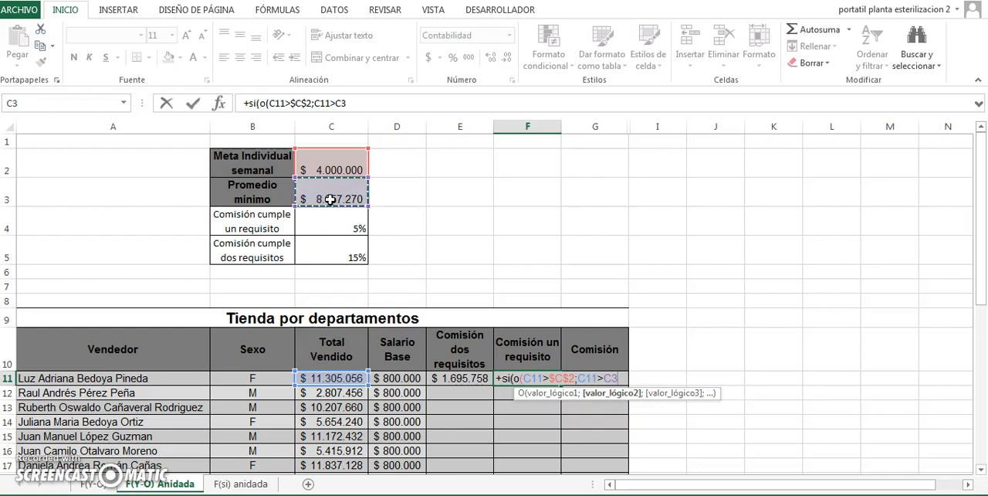
pyautogui.press('F4')
pyautogui.write(';')
pyautogui.press('BackSpace')
pyautogui.write(');')
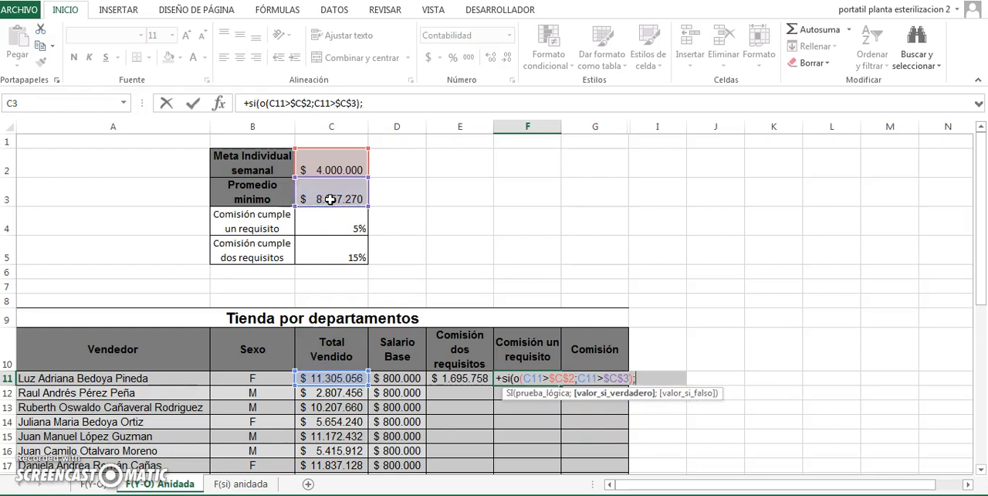
# - Complete the F11 formula with C11*$C$4 as the true value and 0 as the false value, and commit it
pyautogui.click(338, 378)
pyautogui.write('*')
pyautogui.click(327, 218)
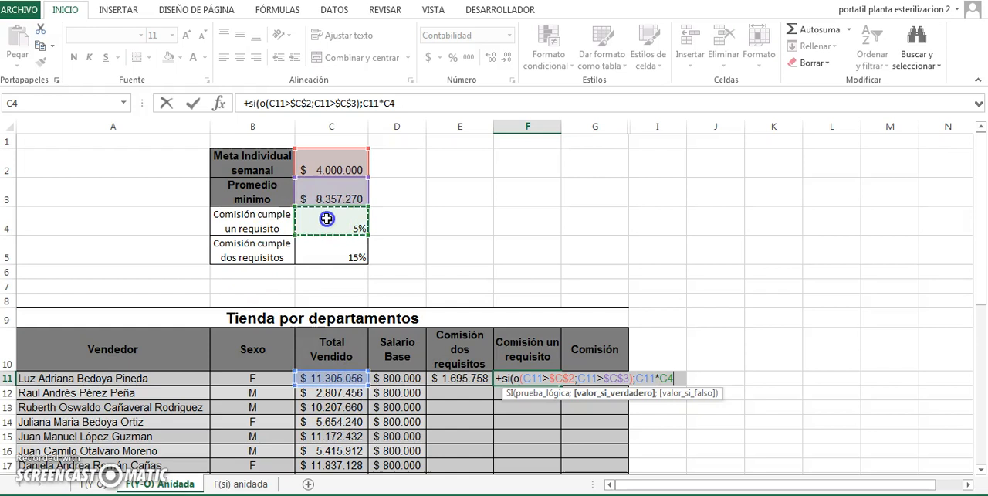
pyautogui.press('F4')
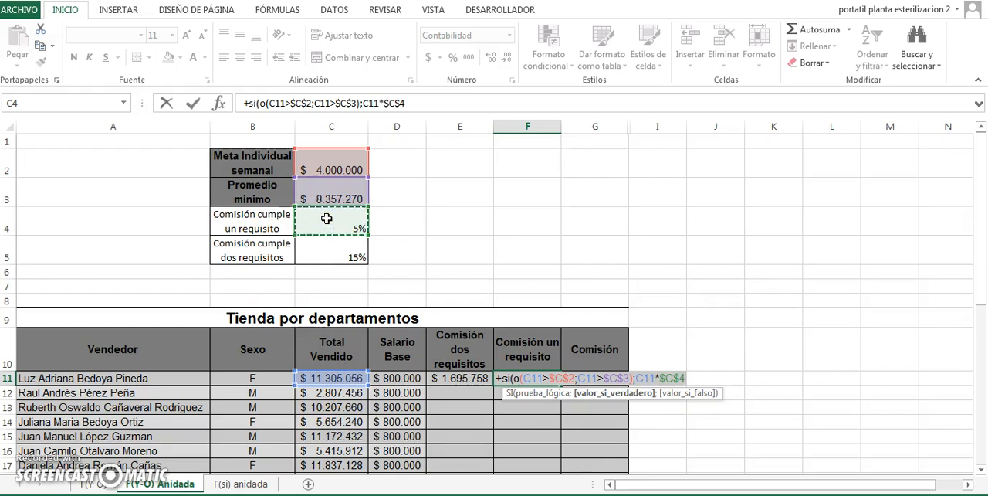
pyautogui.write(';')
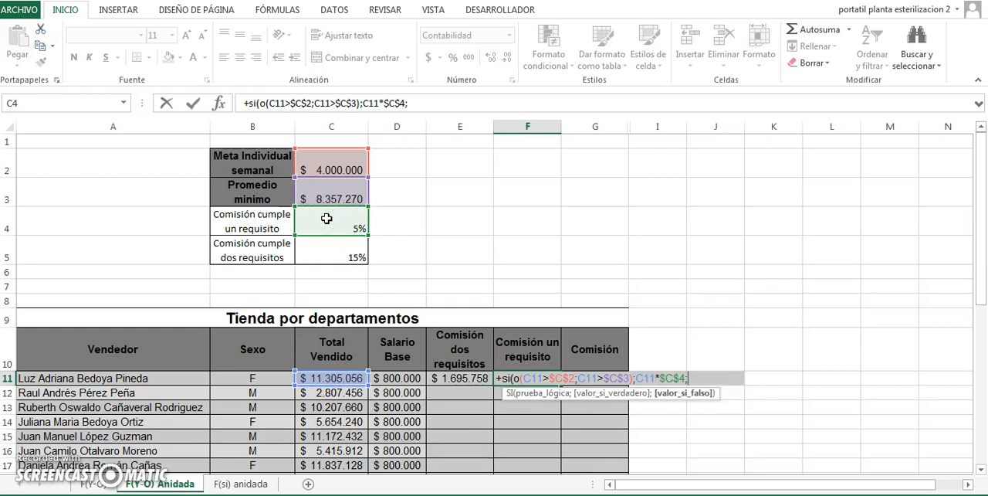
pyautogui.write('0)')
pyautogui.press('Return')
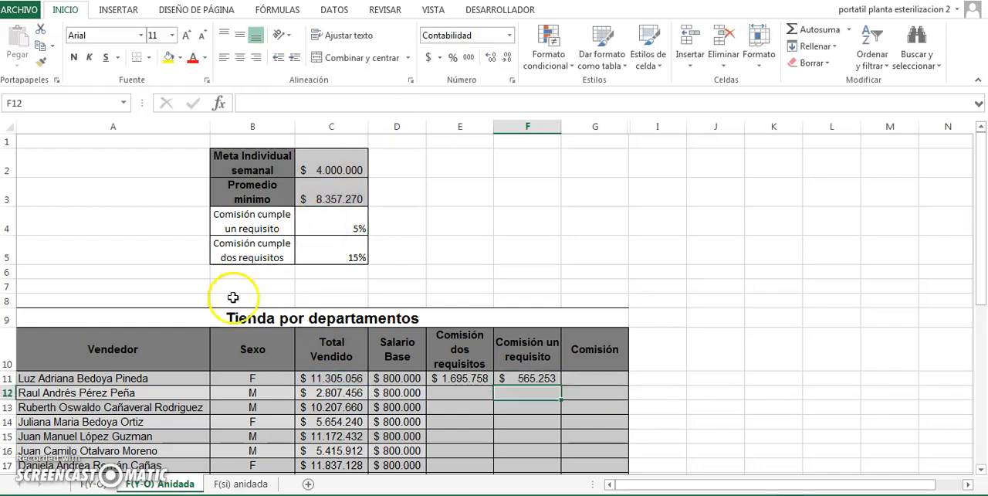
# - Start a SI formula in G11 under Comisión, using E11>F11 as the condition followed by a semicolon
pyautogui.click(185, 377)
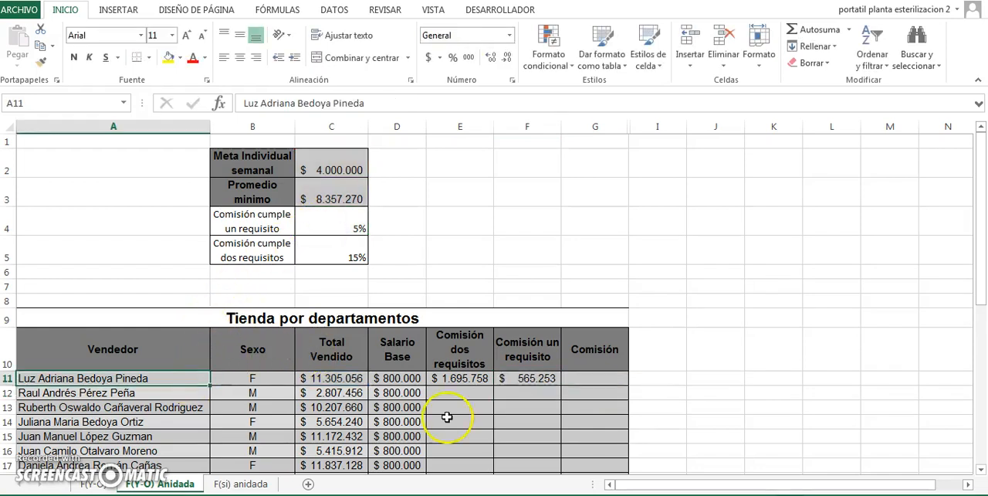
pyautogui.click(458, 379)
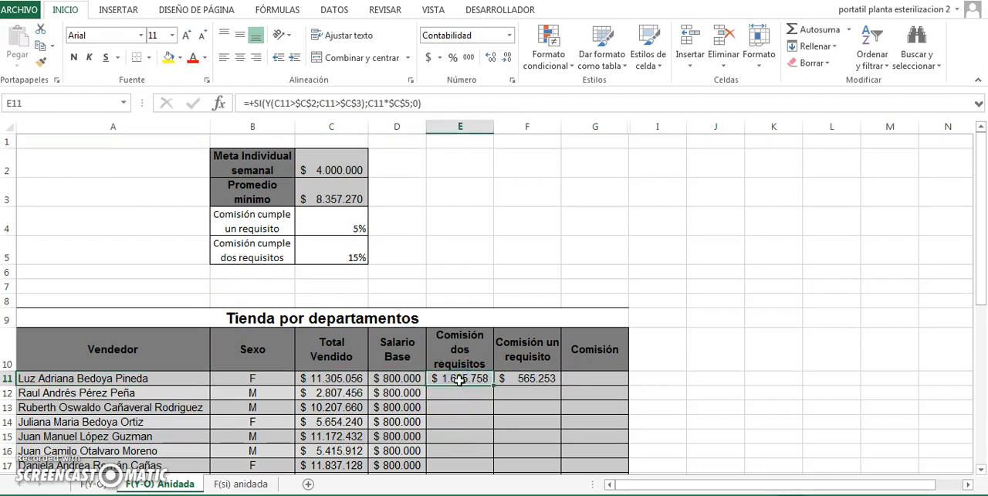
pyautogui.press('Right')
pyautogui.press('Right')
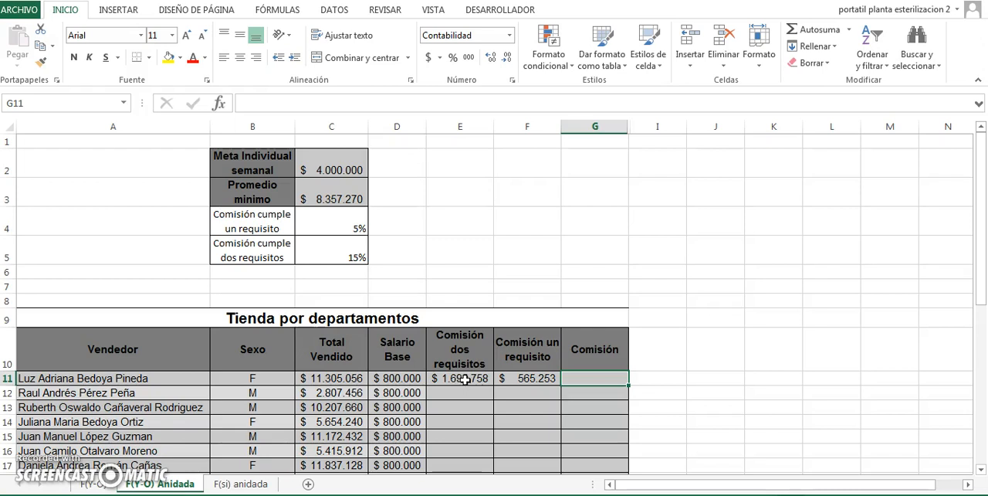
pyautogui.click(466, 378)
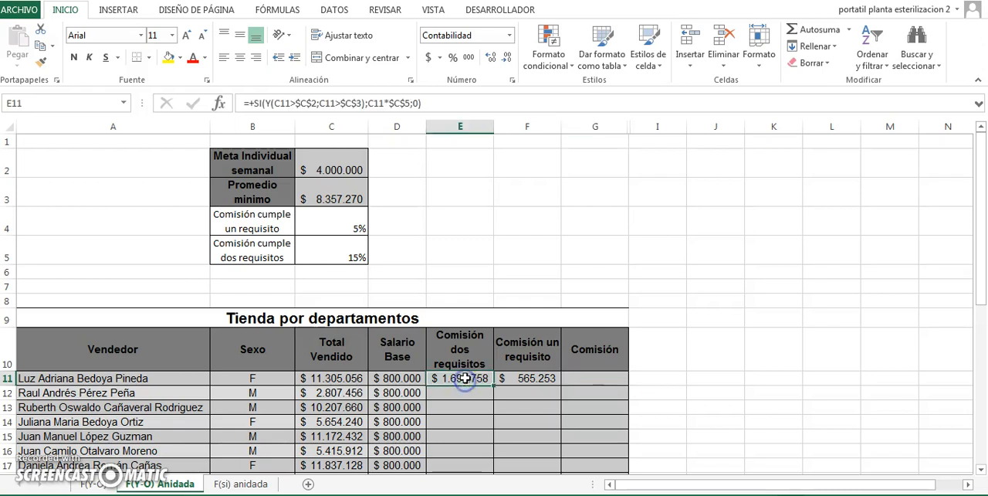
pyautogui.click(610, 381)
pyautogui.write('+')
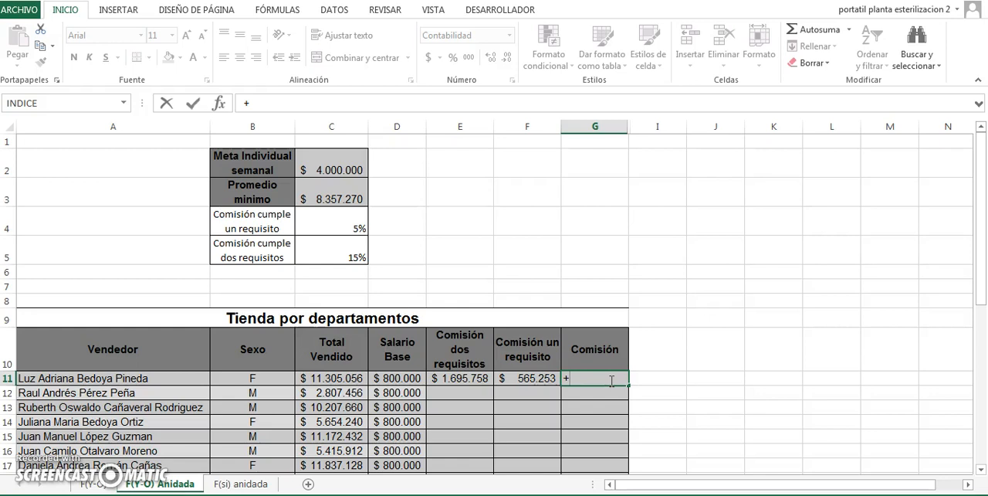
pyautogui.write('si(')
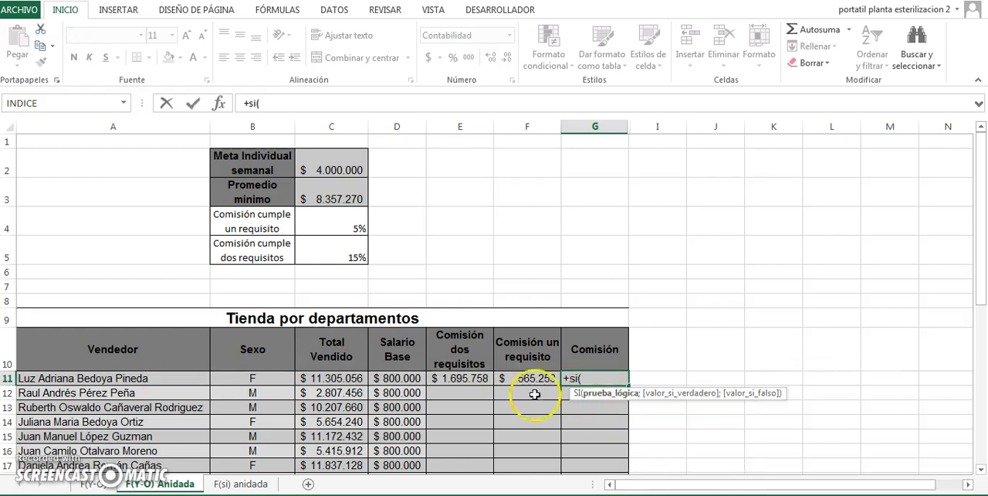
pyautogui.click(470, 378)
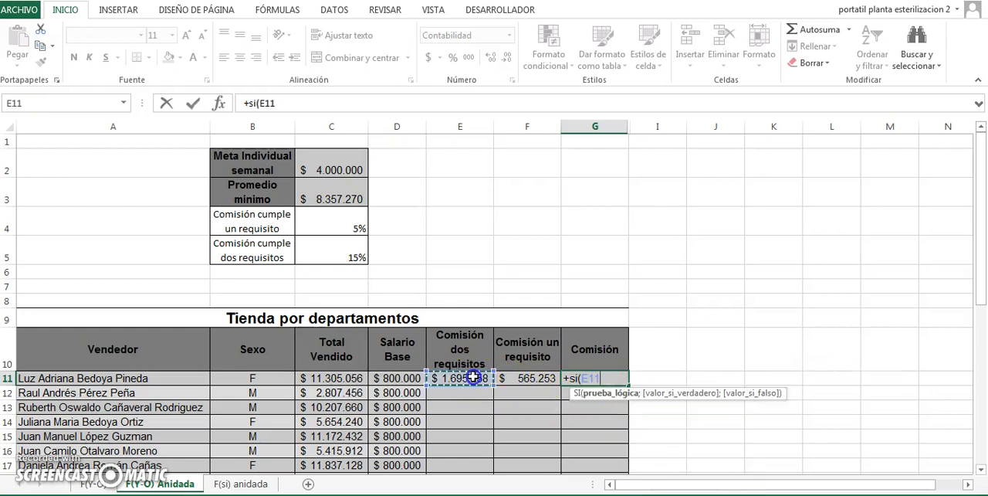
pyautogui.write('>')
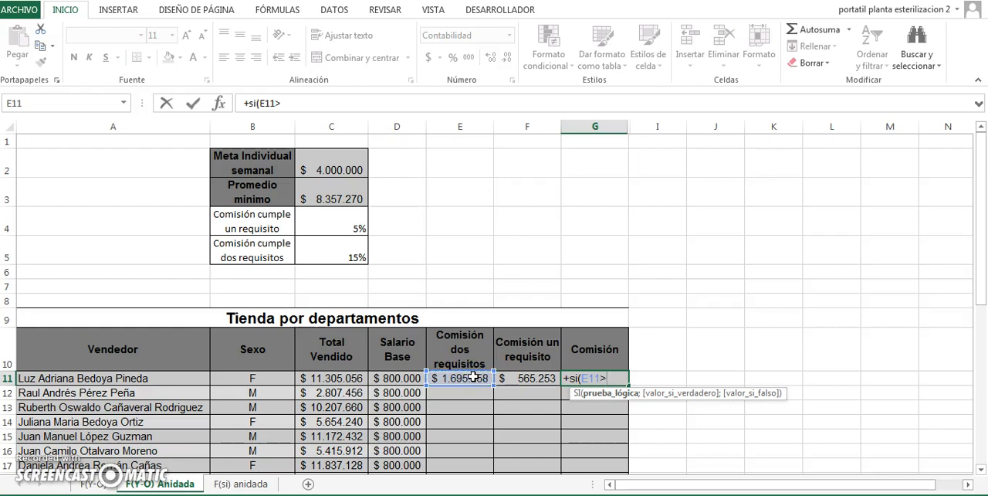
pyautogui.click(544, 380)
pyautogui.write(';')
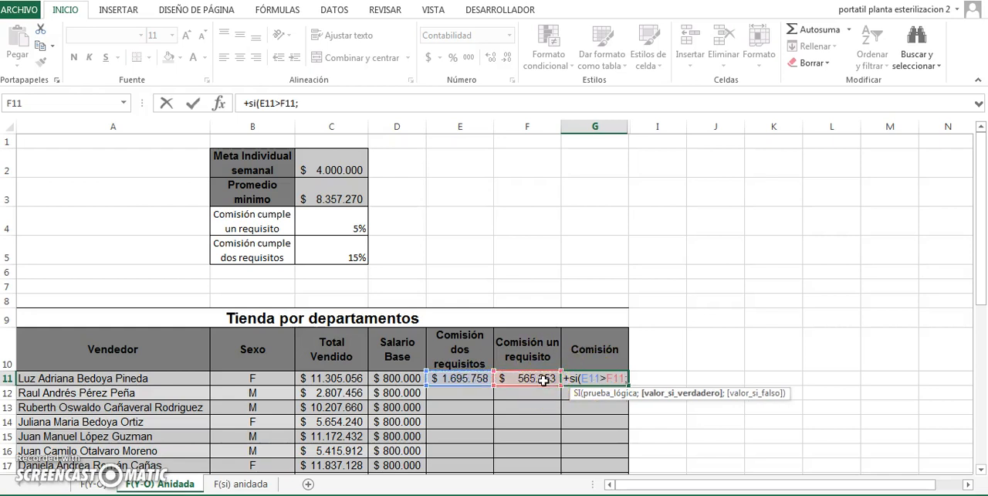
# - Complete the G11 formula with E11 as the true value and F11 as the false value, and commit it
pyautogui.click(469, 379)
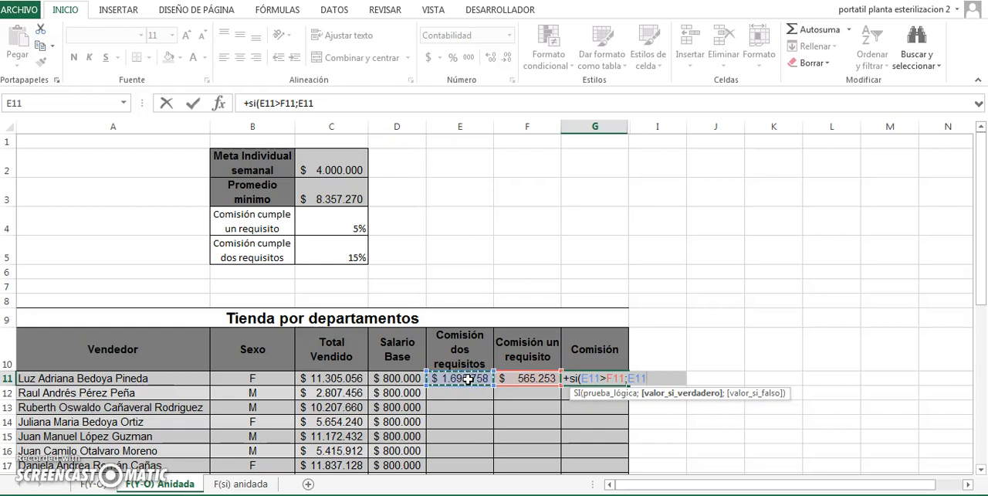
pyautogui.write(';')
pyautogui.click(506, 377)
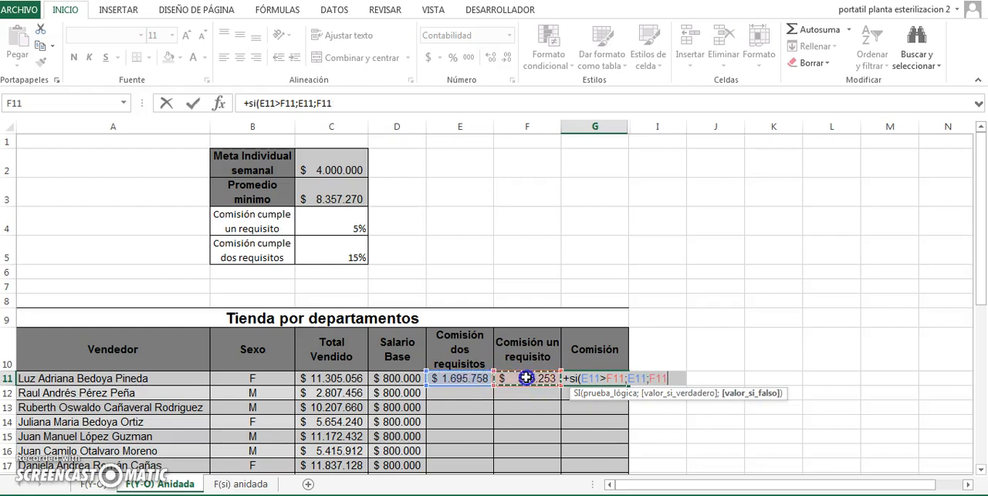
pyautogui.press('Return')
pyautogui.click(593, 378)
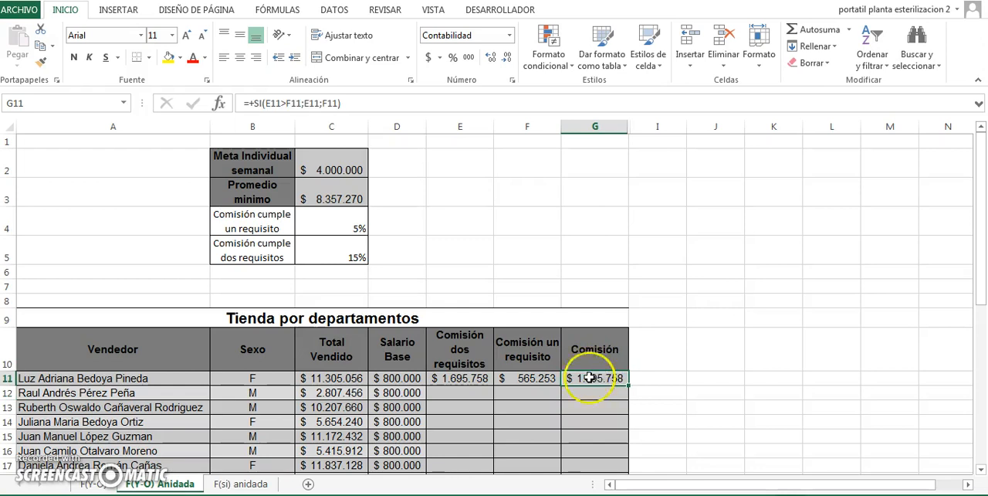
# - Fill the three commission formulas in E11:G11 down through the remaining sellers' rows
pyautogui.click(452, 378)
pyautogui.moveTo(452, 379); pyautogui.dragTo(592, 378)
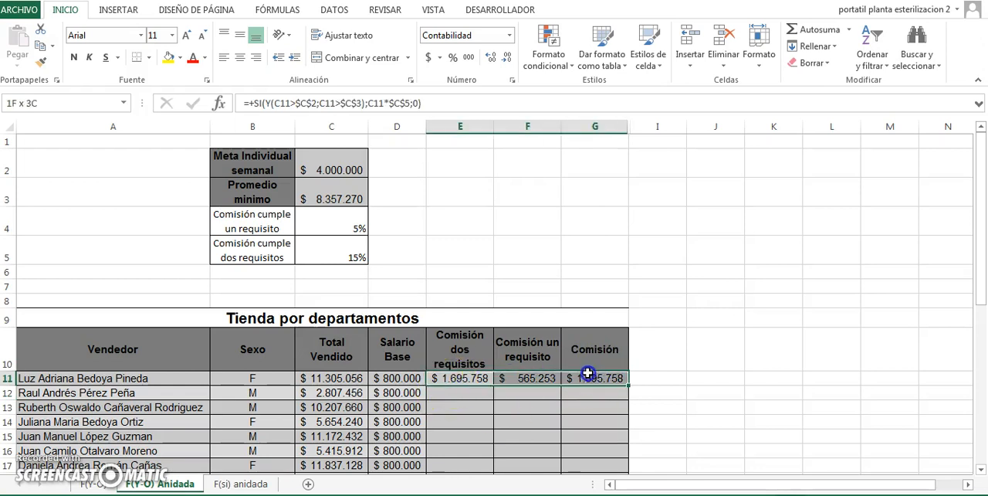
pyautogui.doubleClick(629, 384)
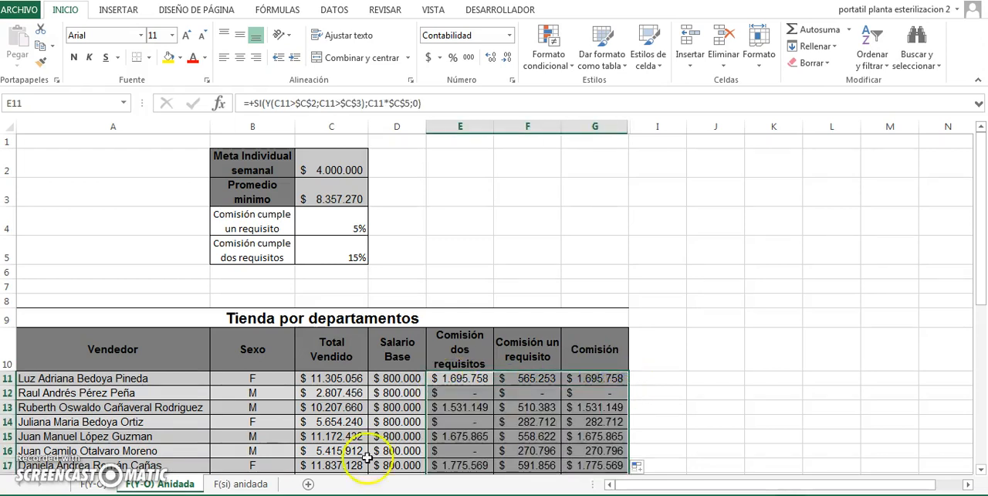
# - Check the second seller's total sold against the two-requirement commission formula in row 12
pyautogui.click(193, 395)
pyautogui.press('Right')
pyautogui.press('Right')
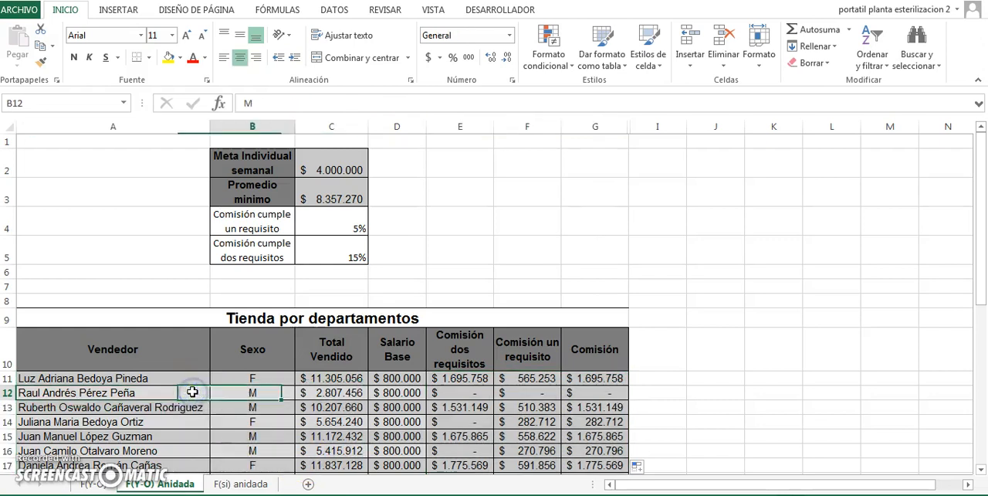
pyautogui.press('Right')
pyautogui.press('Left')
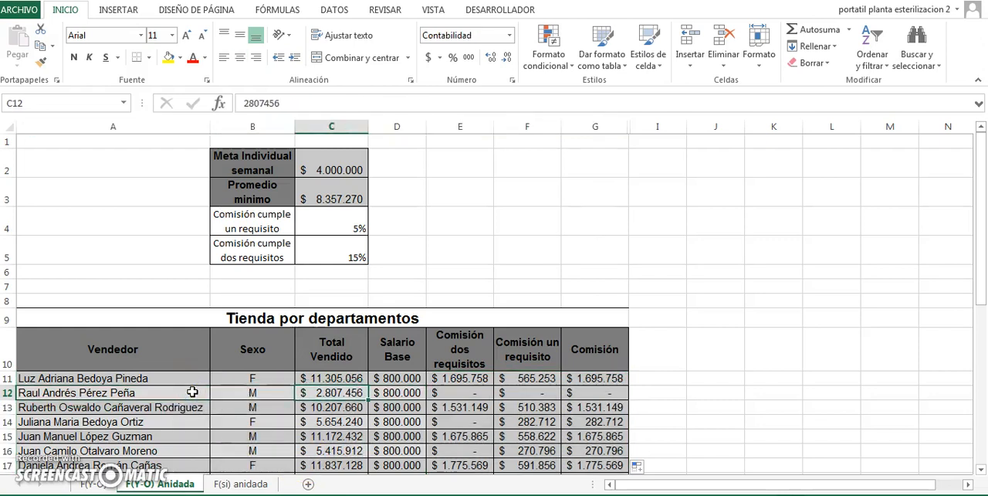
pyautogui.press('Right')
pyautogui.press('Right')
pyautogui.press('Right')
pyautogui.press('Right')
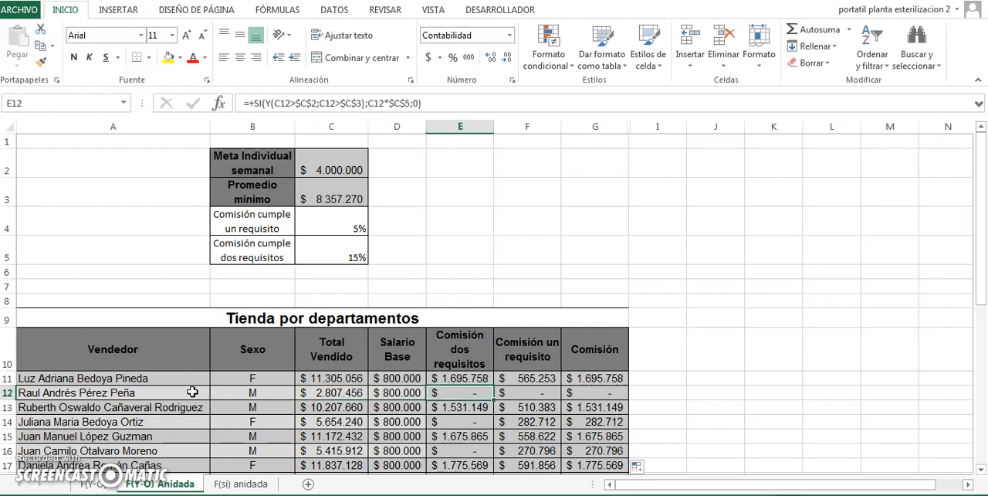
# - Examine the seller in row 16, comparing the total sold with the two-requirement, one-requirement and final commissions
pyautogui.press('Down')
pyautogui.press('Down')
pyautogui.press('Down')
pyautogui.press('Down')
pyautogui.press('Down')
pyautogui.press('Up')
pyautogui.press('Left')
pyautogui.press('Left')
pyautogui.press('Left')
pyautogui.press('Left')
pyautogui.press('Left')
pyautogui.press('Left')
pyautogui.press('Right')
pyautogui.press('Right')
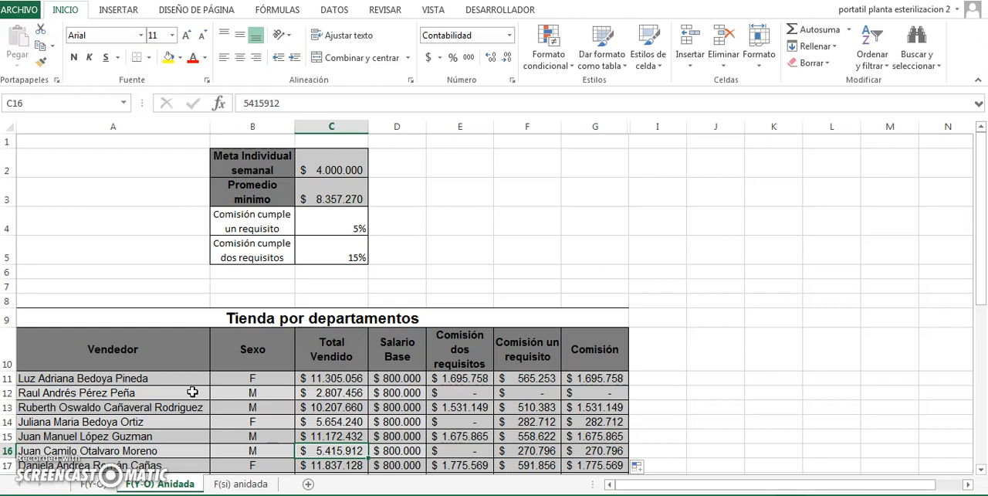
pyautogui.press('Right')
pyautogui.press('Right')
pyautogui.press('Right')
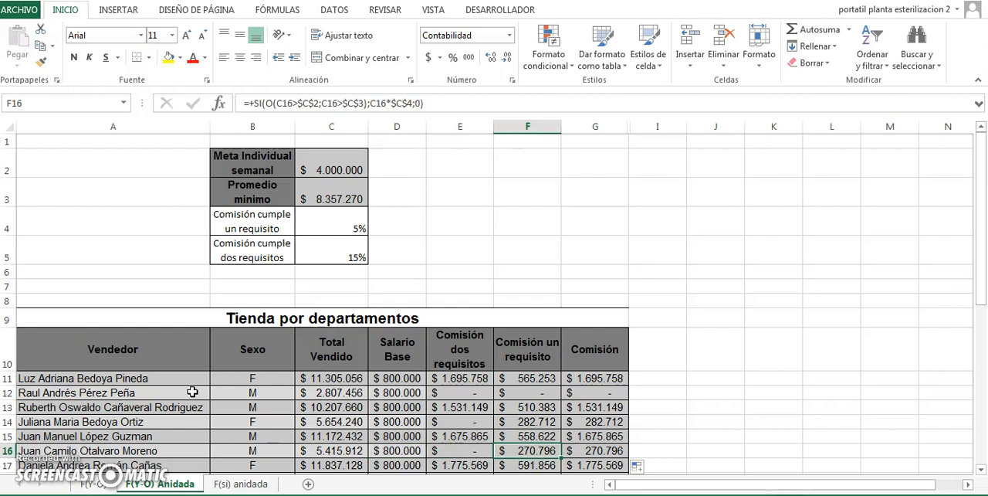
pyautogui.press('Right')
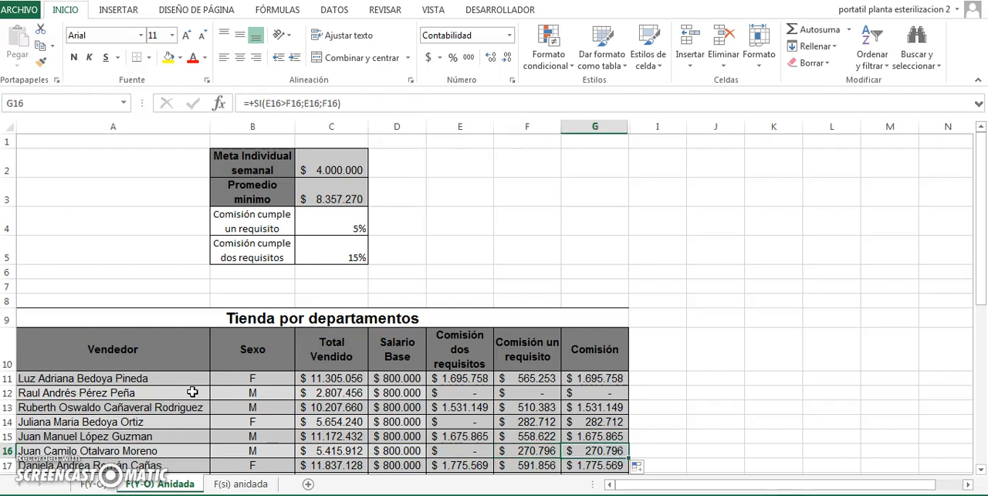
pyautogui.moveTo(983, 174)
pyautogui.mouseDown()
pyautogui.moveTo(983, 248)
pyautogui.moveTo(980, 172)
pyautogui.mouseUp()
# - Open the F(si) anidada sheet and review the discount percentages and average ranges in C2:D5
pyautogui.click(255, 484)
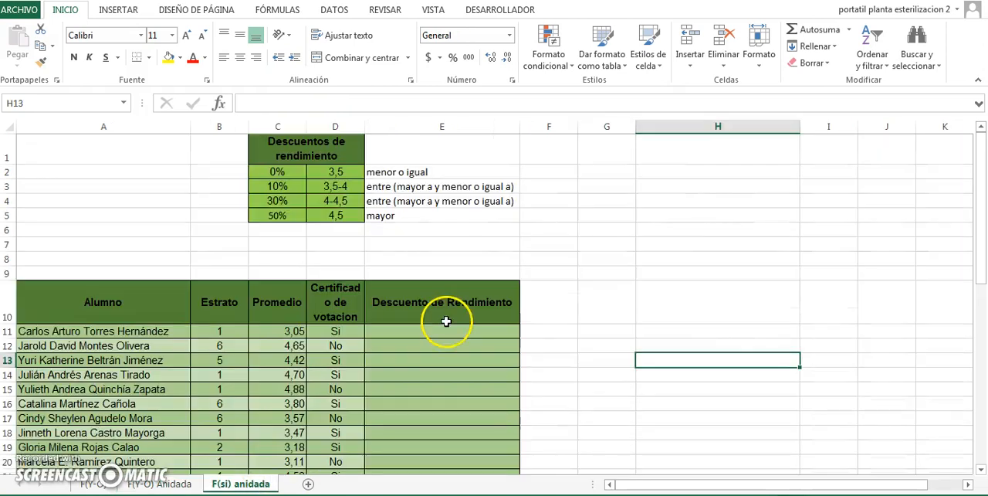
pyautogui.click(436, 331)
pyautogui.moveTo(323, 172); pyautogui.dragTo(322, 213)
pyautogui.moveTo(279, 165); pyautogui.dragTo(275, 216)
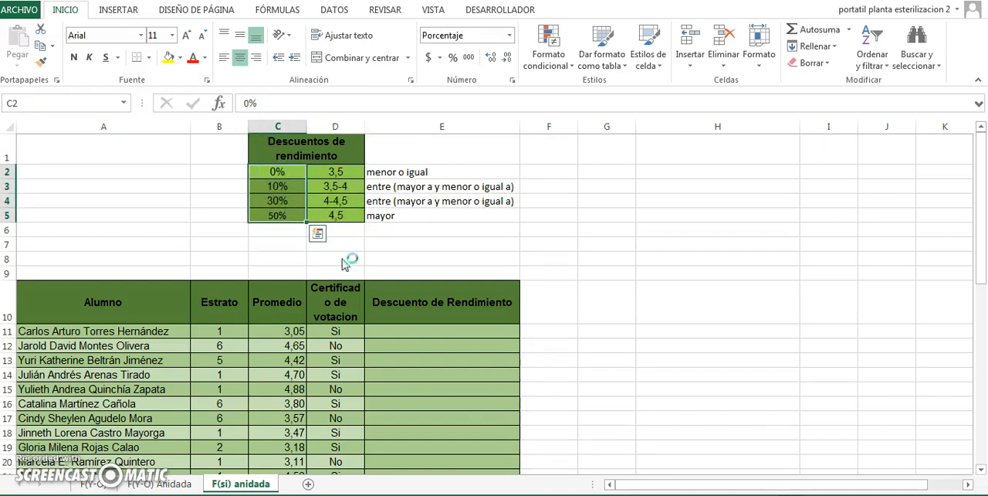
pyautogui.click(431, 333)
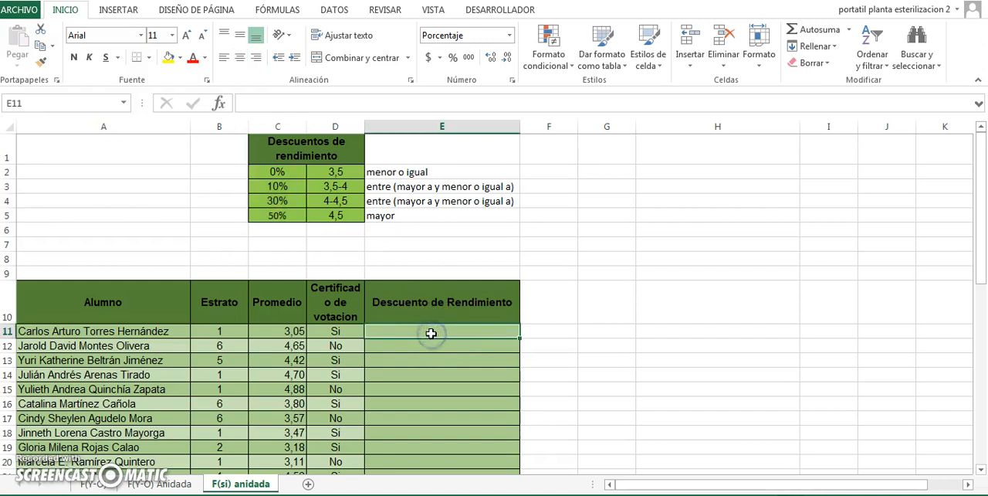
# - Look over the first students in the Alumno column and the first student's average in C11
pyautogui.click(144, 333)
pyautogui.press('Down')
pyautogui.press('Down')
pyautogui.press('Down')
pyautogui.press('Down')
pyautogui.press('Up')
pyautogui.press('Up')
pyautogui.press('Up')
pyautogui.press('Up')
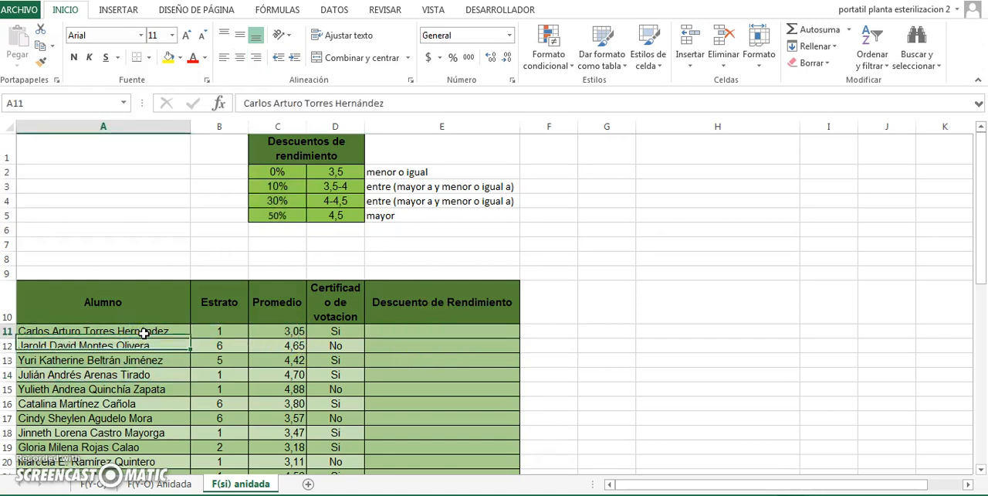
pyautogui.press('Right')
pyautogui.press('Right')
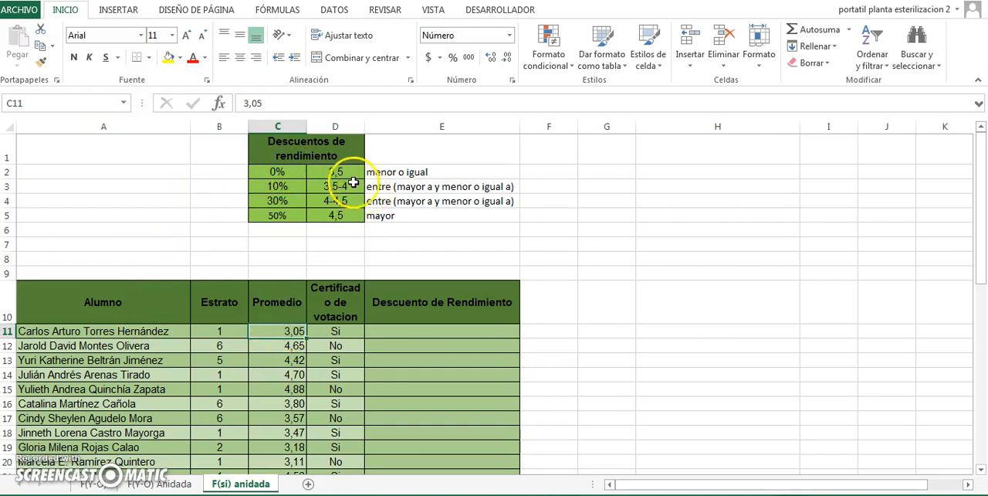
# - Start a SI formula in E11 under Descuento de Rendimiento, using C11<=$D$2 as the condition followed by a semicolon
pyautogui.click(453, 332)
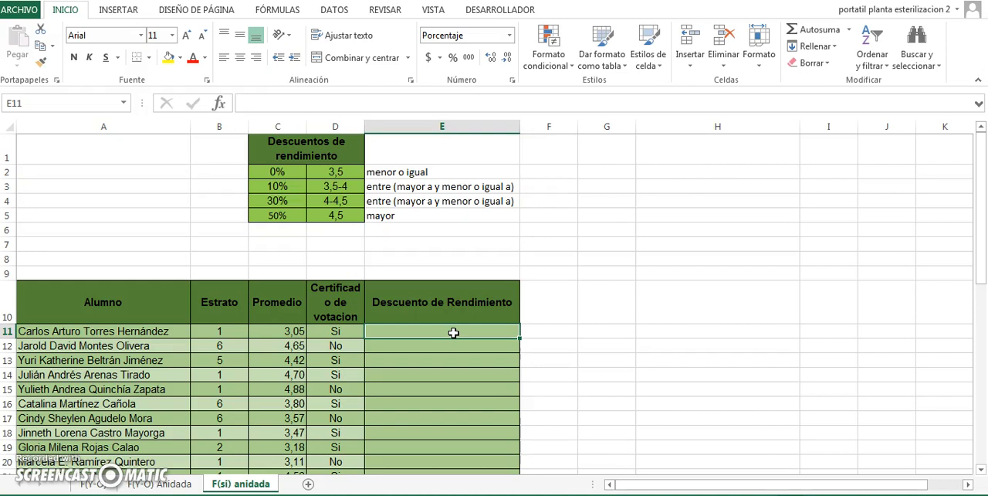
pyautogui.write('+')
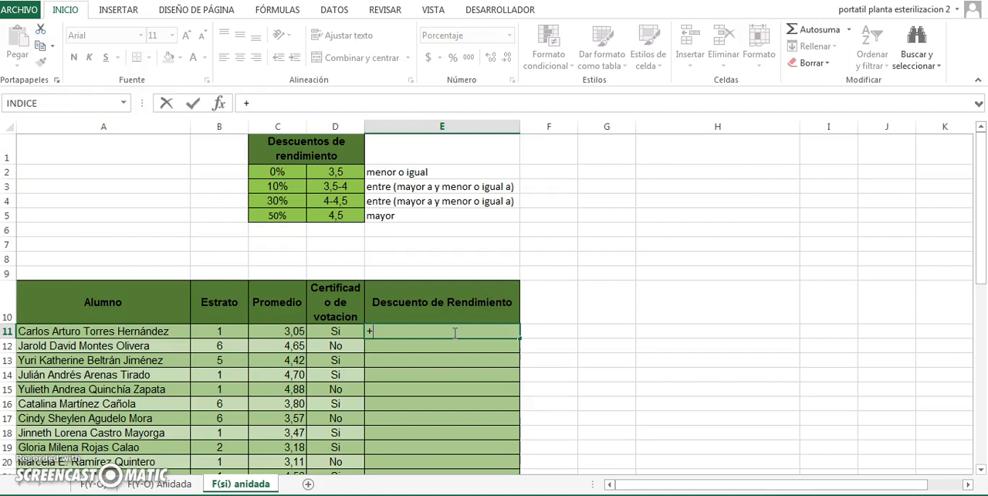
pyautogui.write('si(')
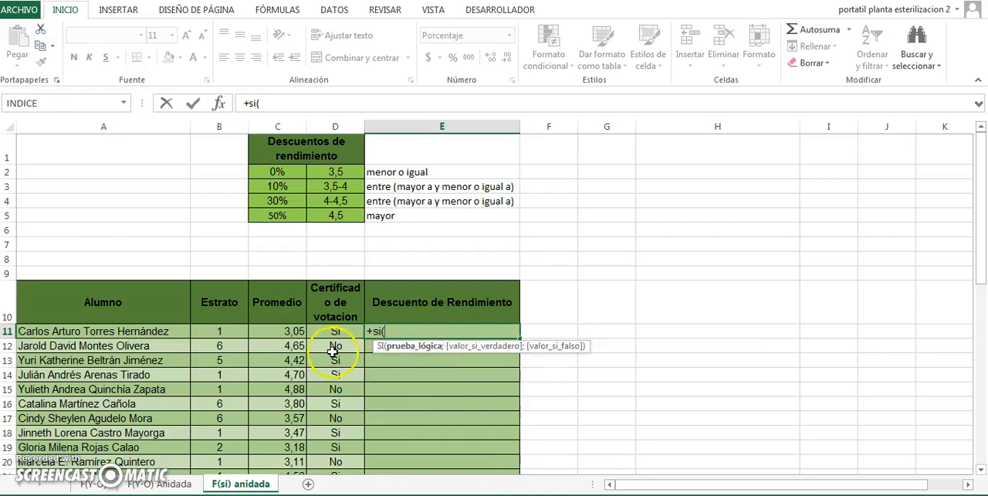
pyautogui.click(271, 335)
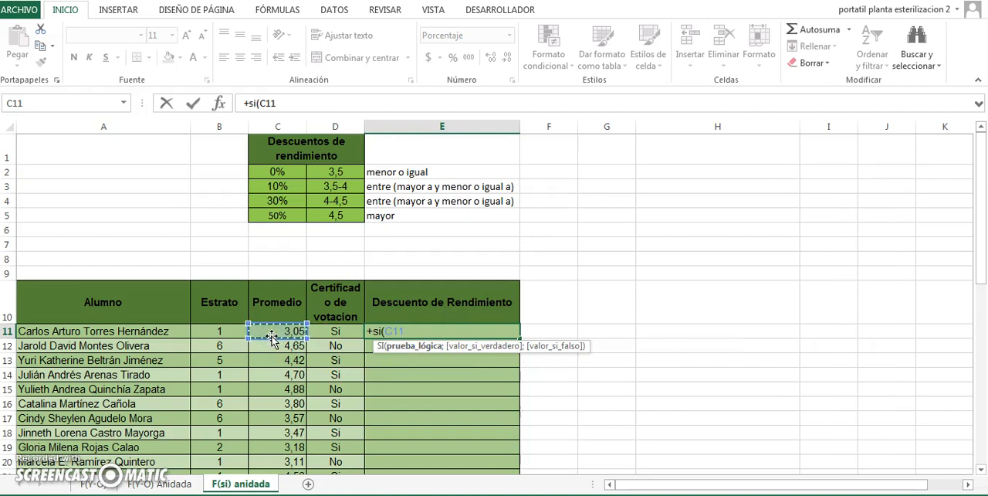
pyautogui.write('<=')
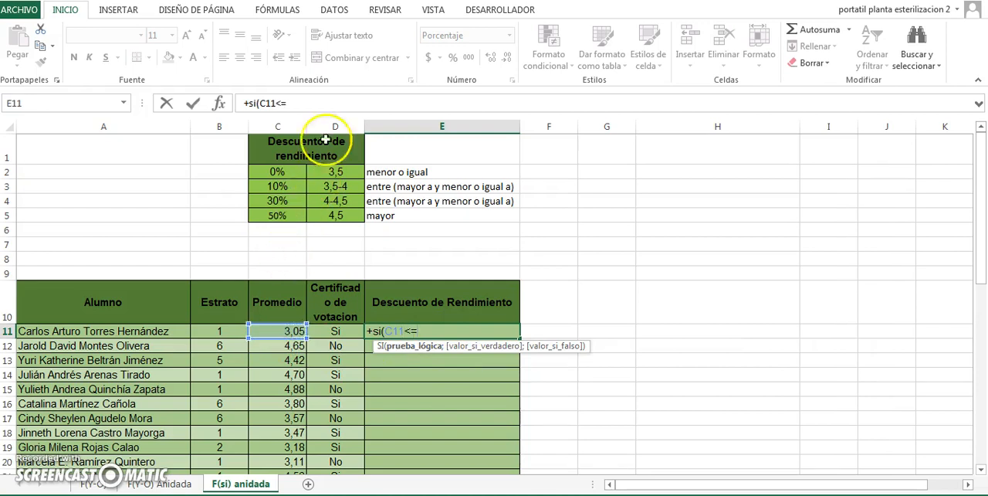
pyautogui.click(330, 173)
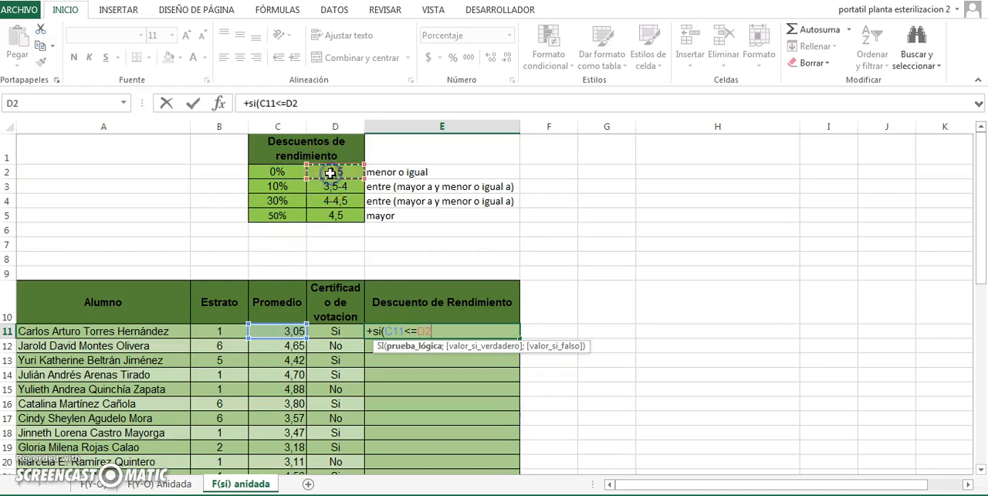
pyautogui.press('F4')
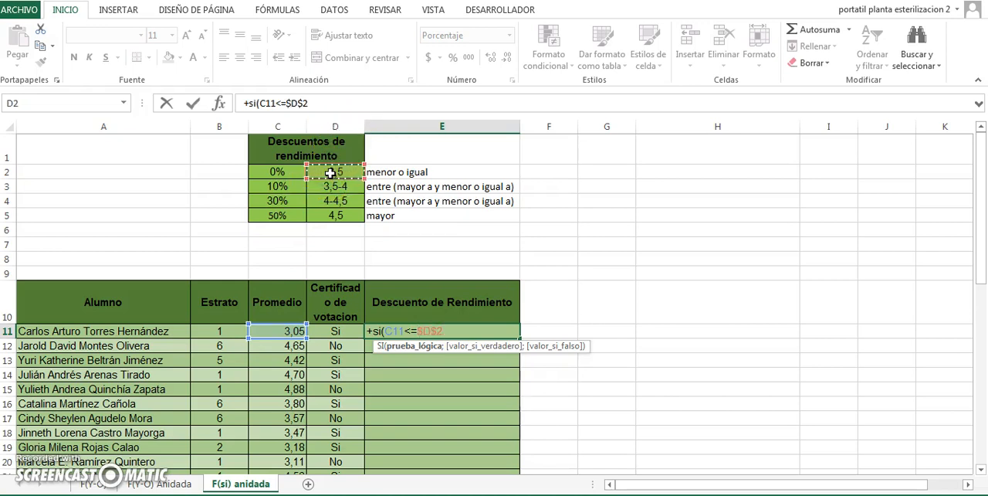
pyautogui.write(';')
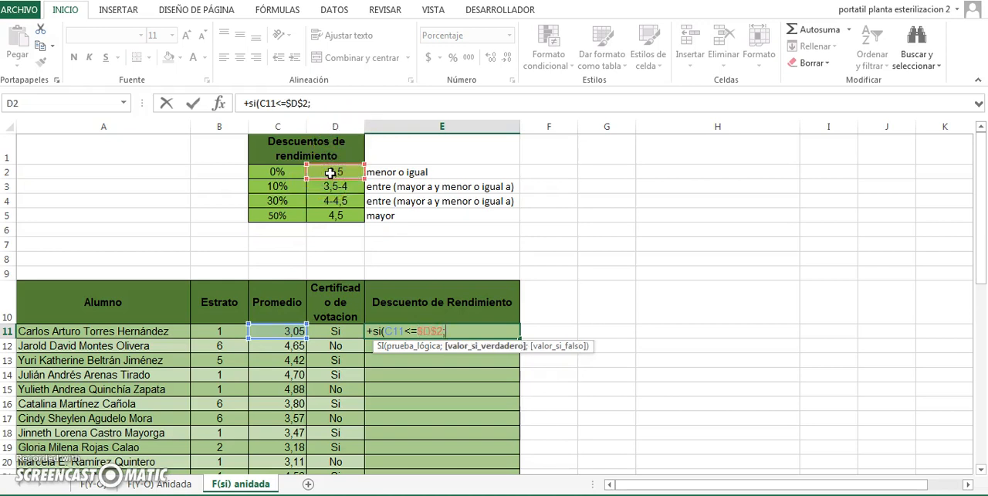
# - Add the absolute reference $C$2 as the true value of the E11 formula, followed by a semicolon
pyautogui.click(287, 174)
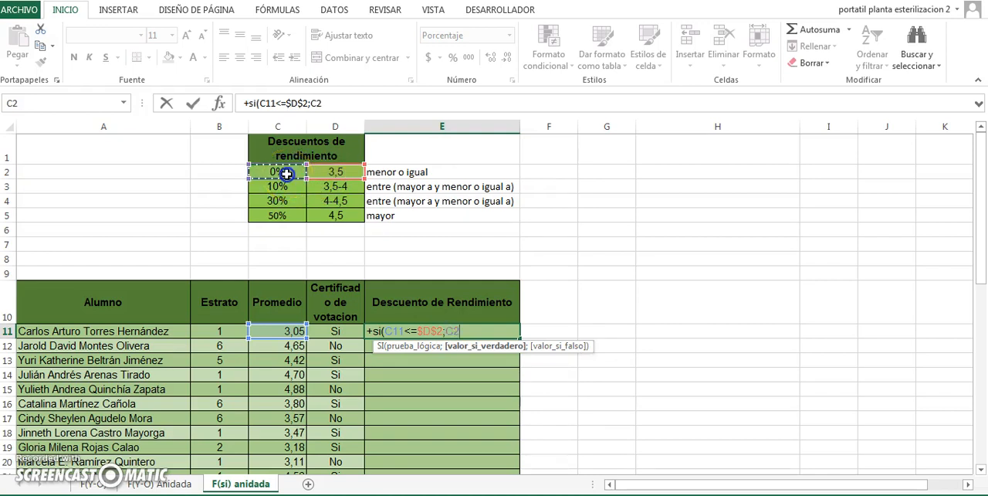
pyautogui.press('F4')
pyautogui.write(';')
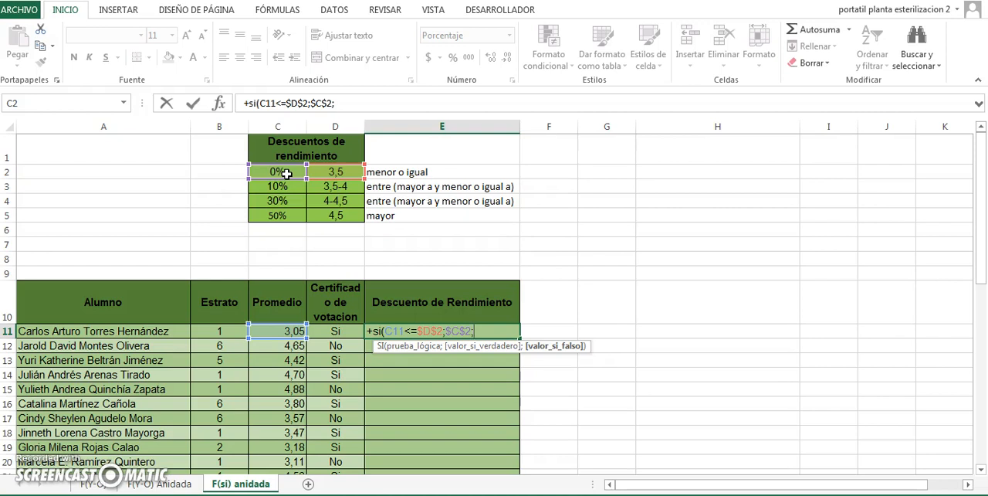
# - Nest a second SI as the false value in E11, opening a Y function with C11>3,5 as its first condition
pyautogui.write('si')
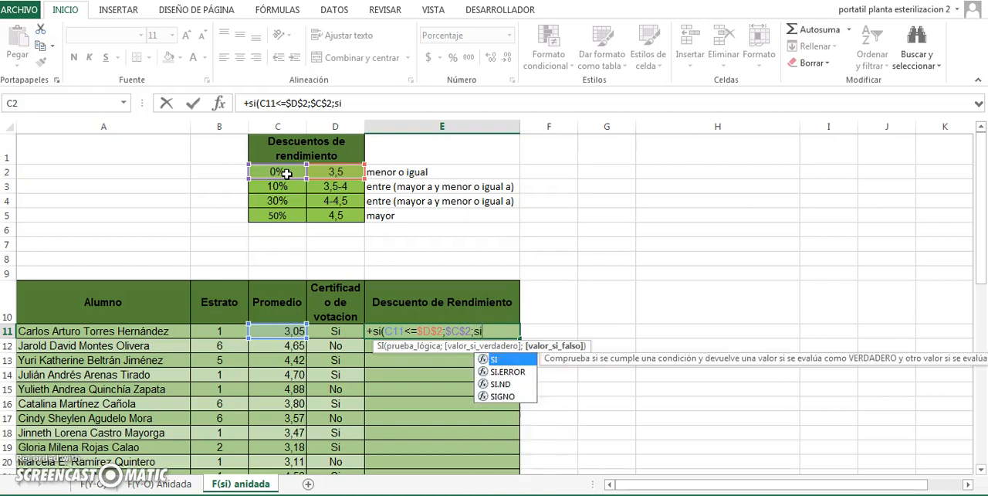
pyautogui.write('(')
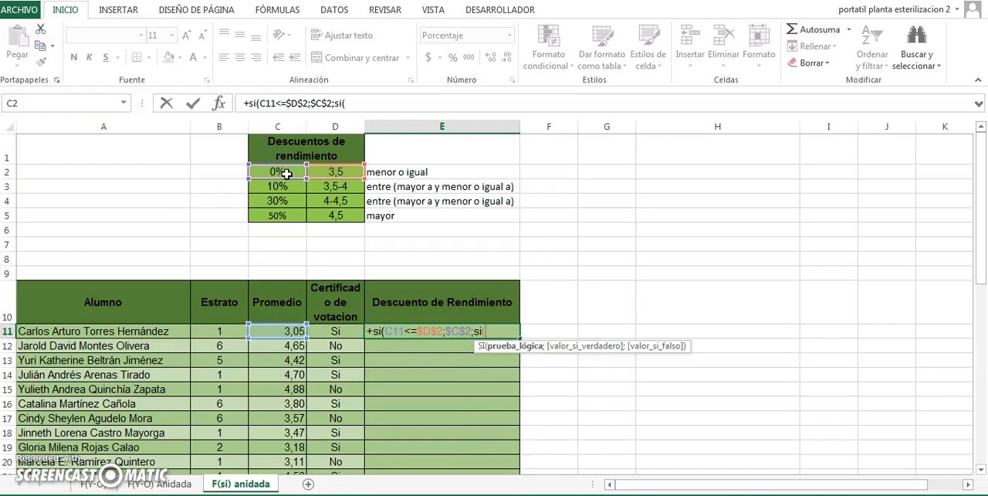
pyautogui.write('Y(')
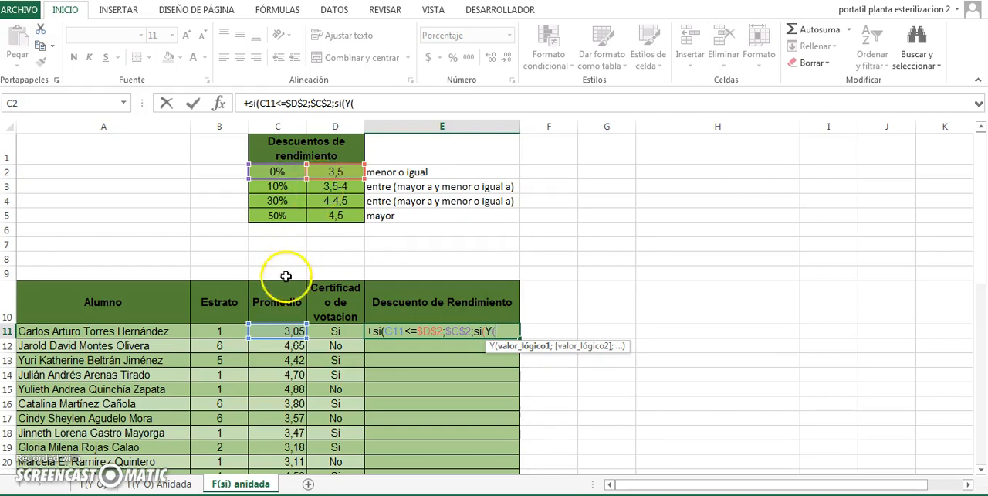
pyautogui.click(271, 333)
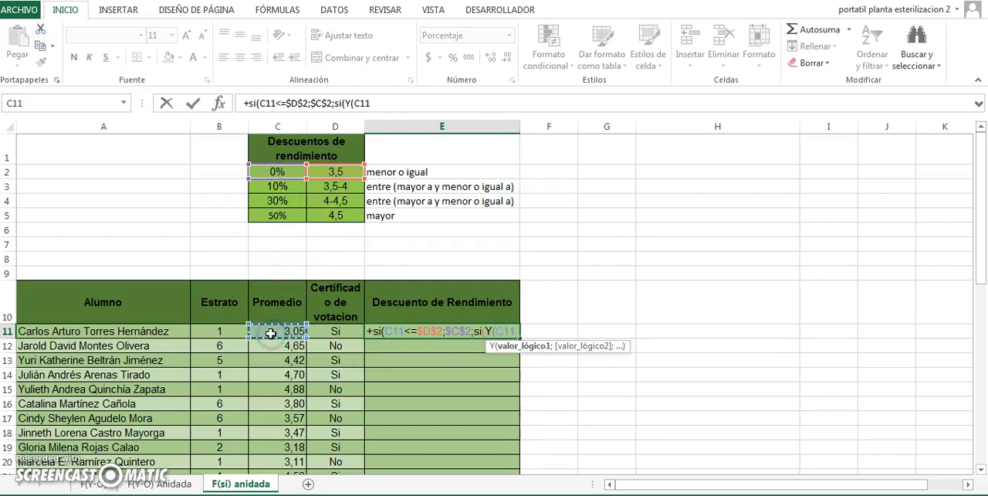
pyautogui.write('>')
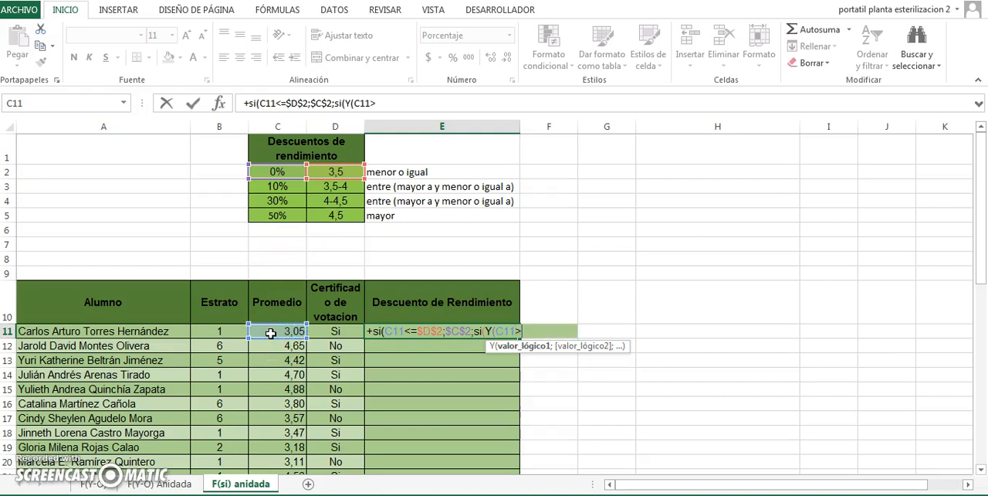
pyautogui.write('3,5;')
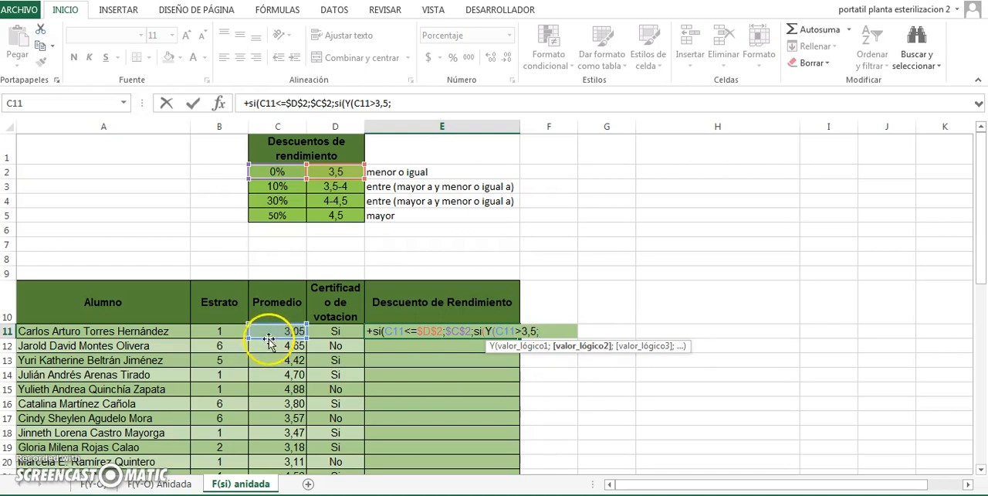
# - Complete the Y test with C11<=4 and add the absolute reference $C$3 as the second SI's true value, followed by a semicolon
pyautogui.click(271, 333)
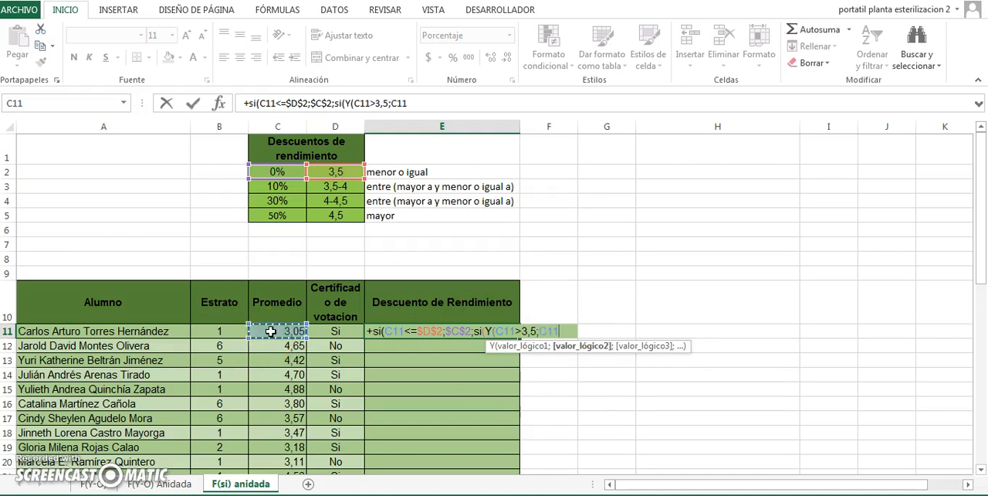
pyautogui.write('<=')
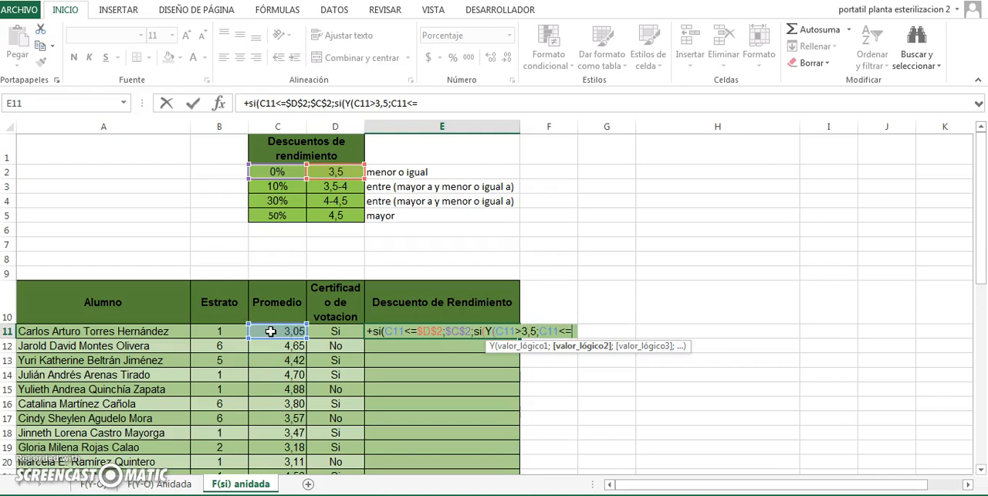
pyautogui.write('4')
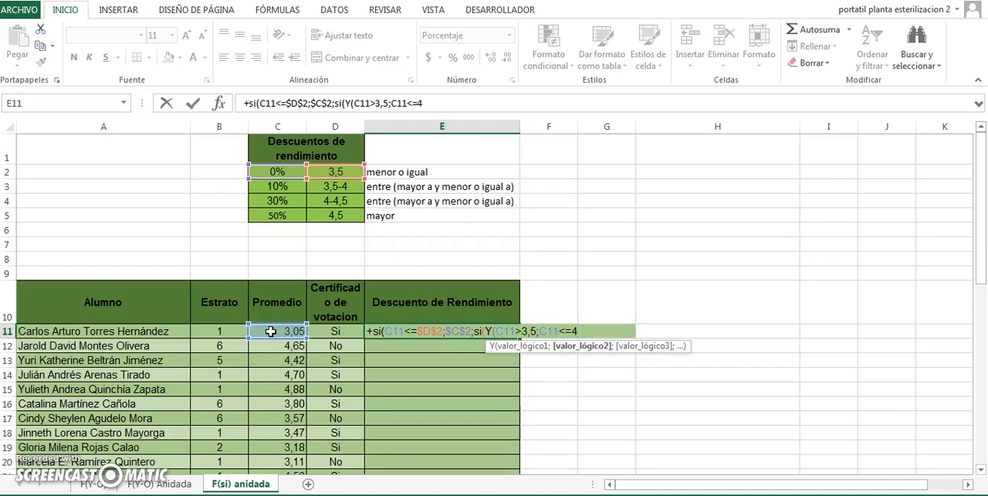
pyautogui.write(');')
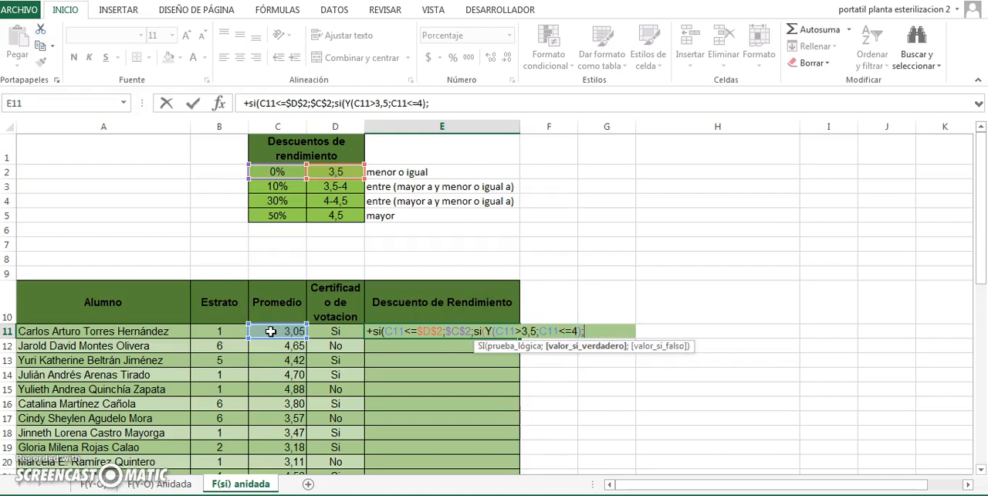
pyautogui.click(279, 186)
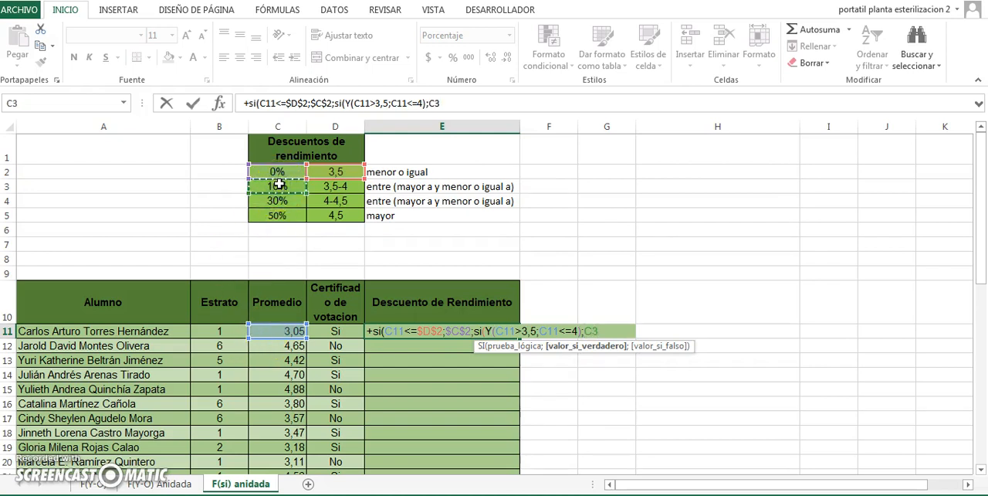
pyautogui.press('F4')
pyautogui.write(';')
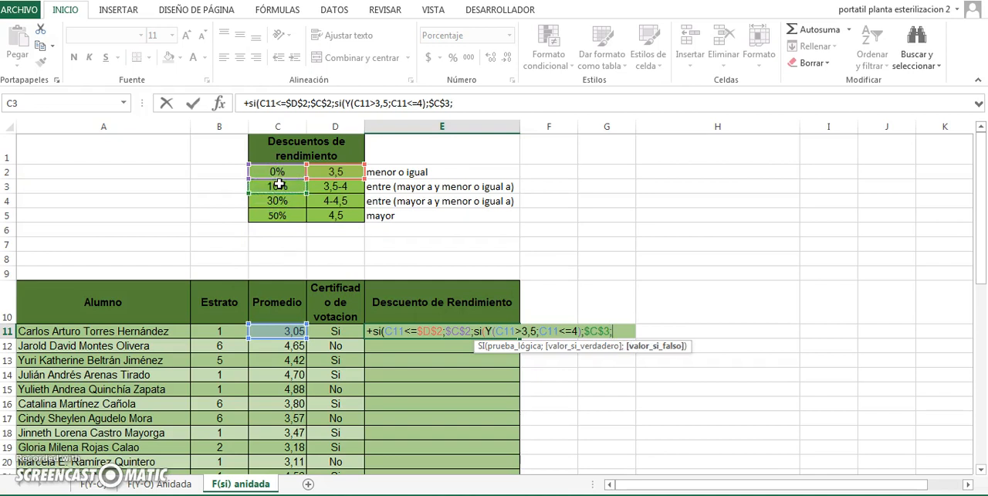
# - Nest a third SI in the E11 formula, opening a Y function with C11>4 as its first condition
pyautogui.write('si')
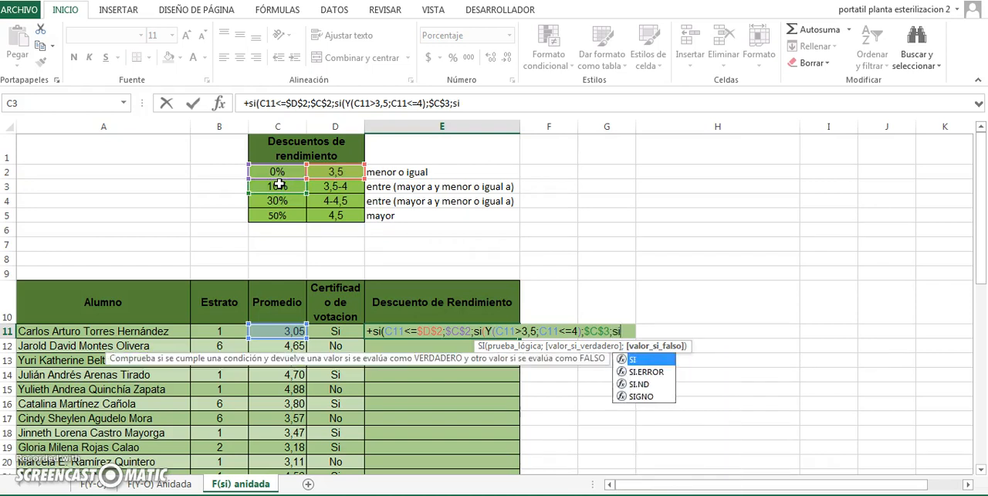
pyautogui.write('(')
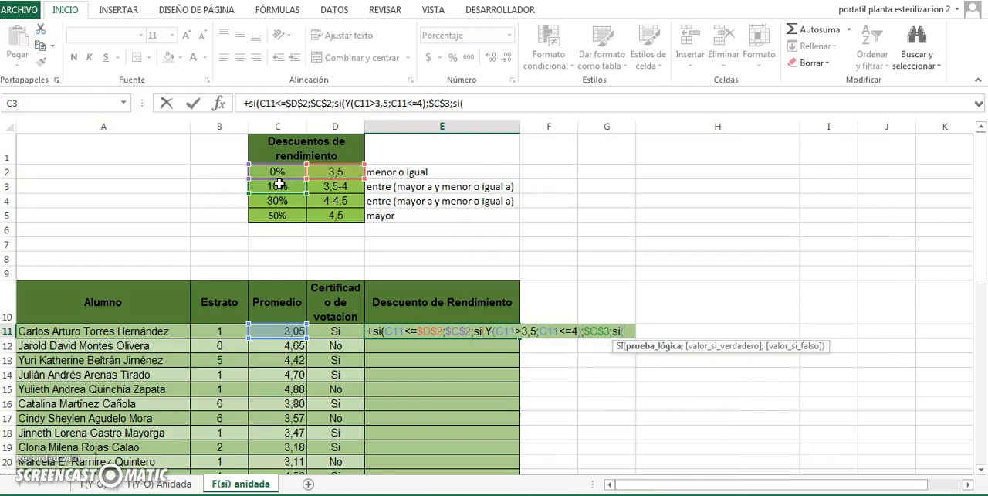
pyautogui.write('Y')
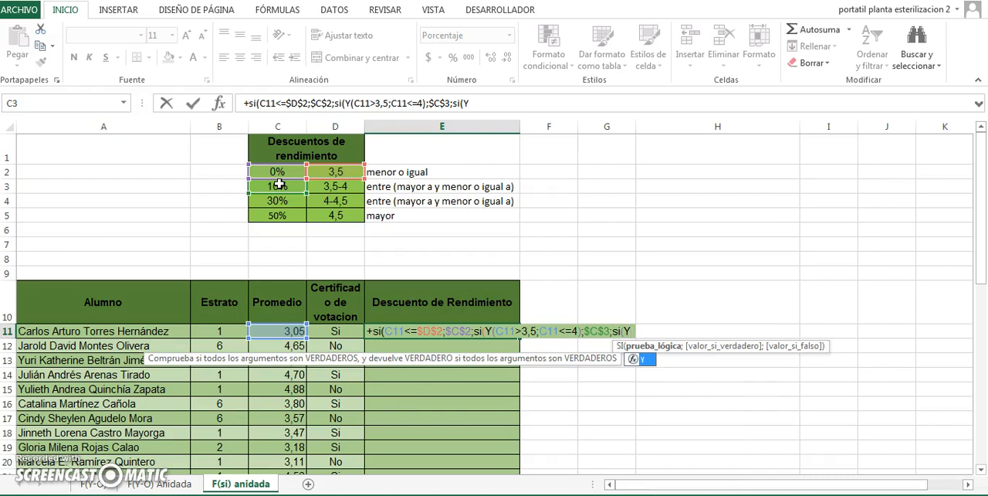
pyautogui.write('(')
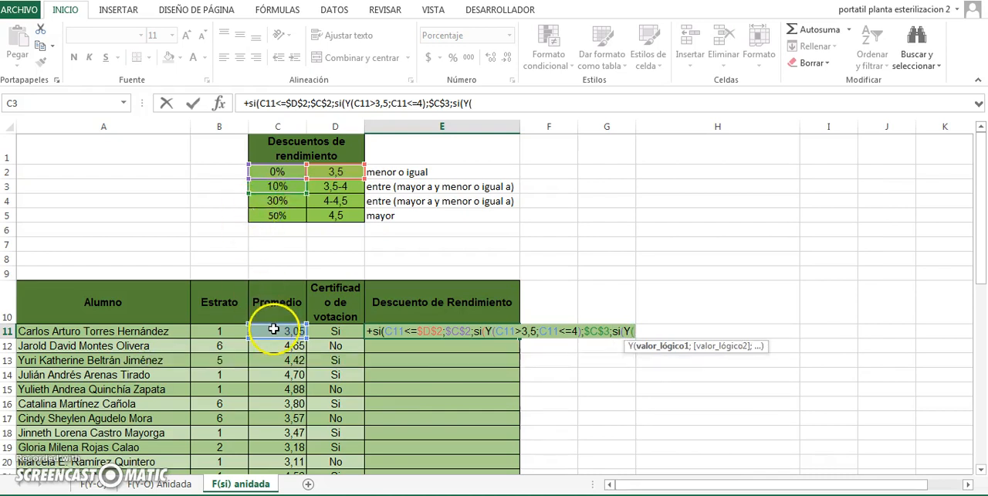
pyautogui.click(274, 331)
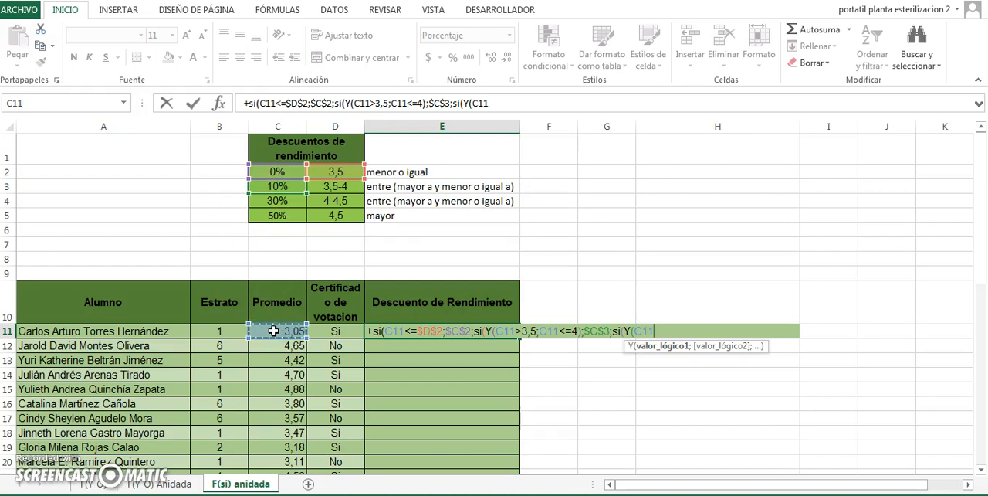
pyautogui.write('>4;')
# - Complete the third SI's Y test with C11<=4,5 and add the absolute reference $C$4 as its true value, followed by a semicolon
pyautogui.click(271, 330)
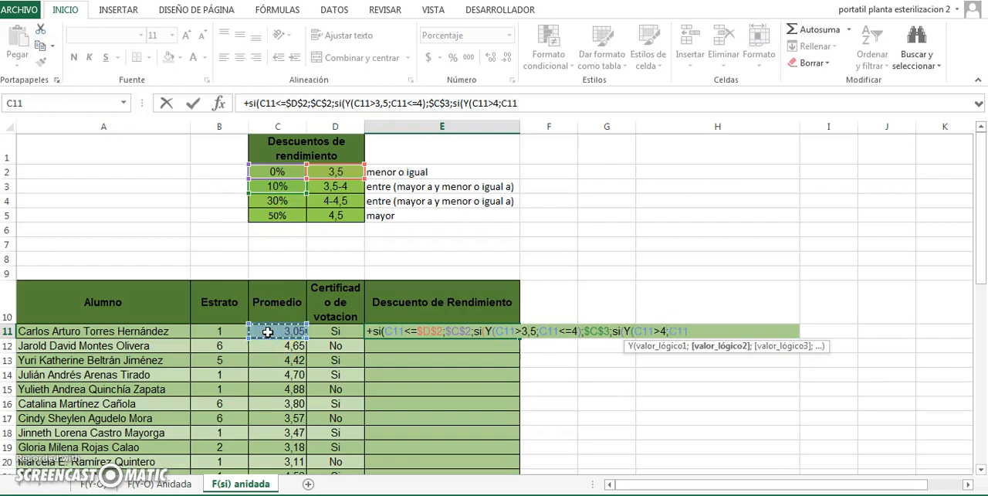
pyautogui.write('<=4,5);')
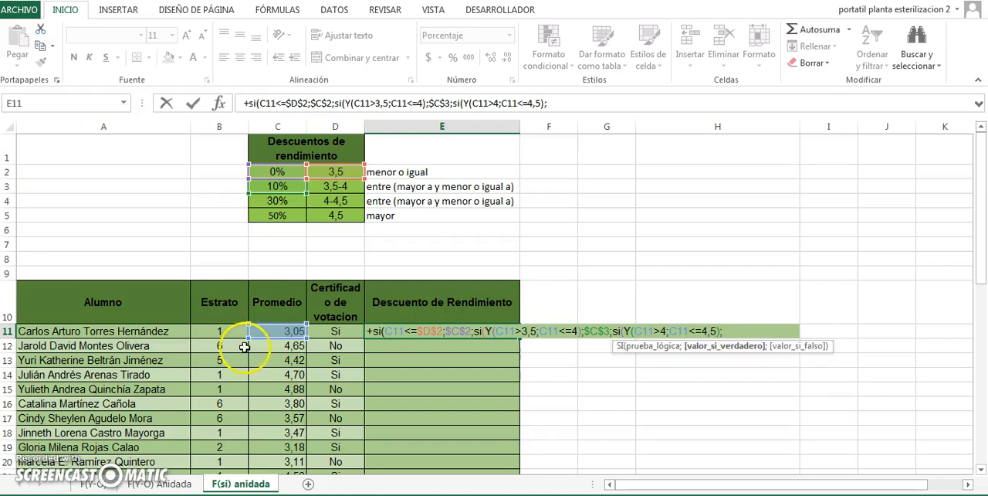
pyautogui.click(277, 201)
pyautogui.press('F4')
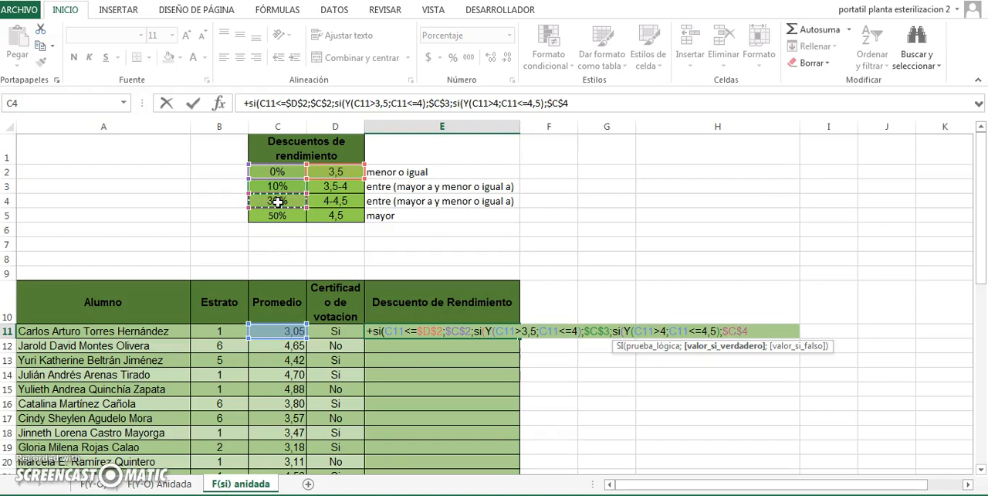
pyautogui.write(';')
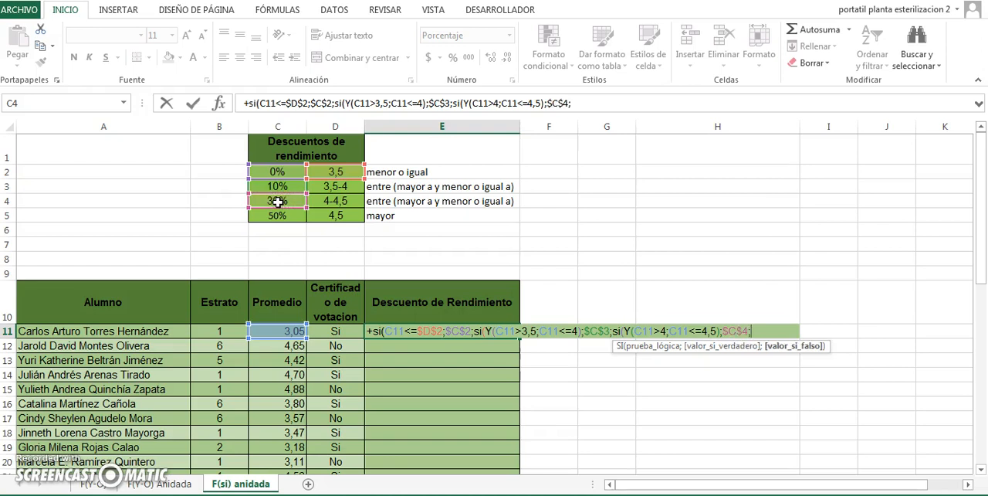
pyautogui.write('si')
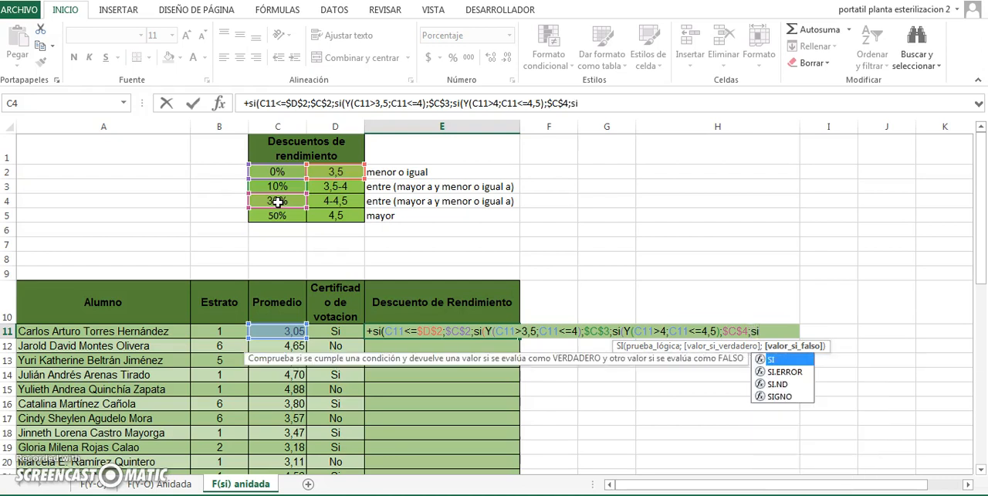
pyautogui.write('(')
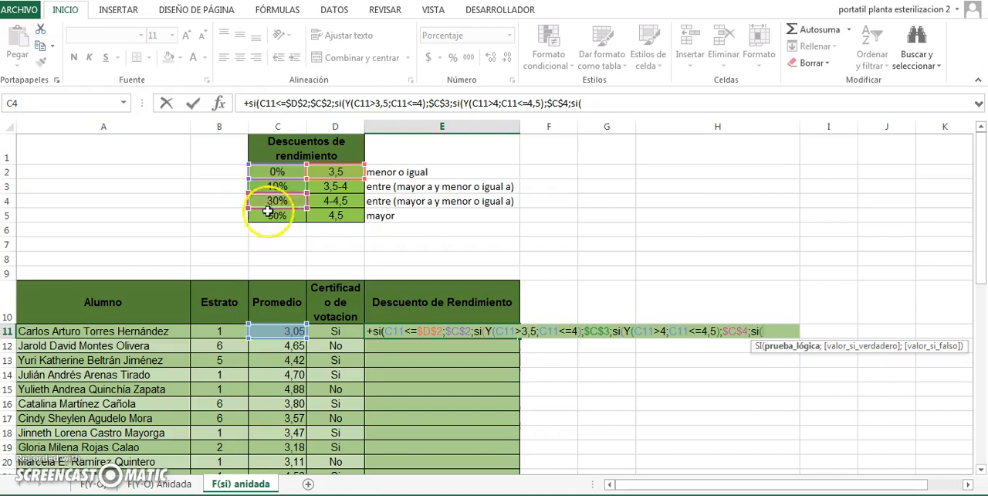
# - Nest a fourth SI in the E11 formula with C11>4,5 as its condition
pyautogui.click(267, 331)
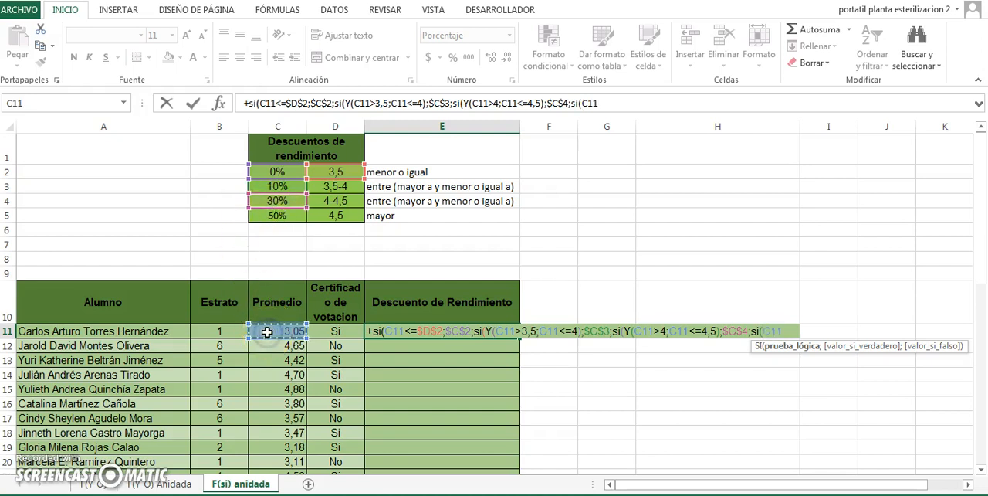
pyautogui.write('>4,5')
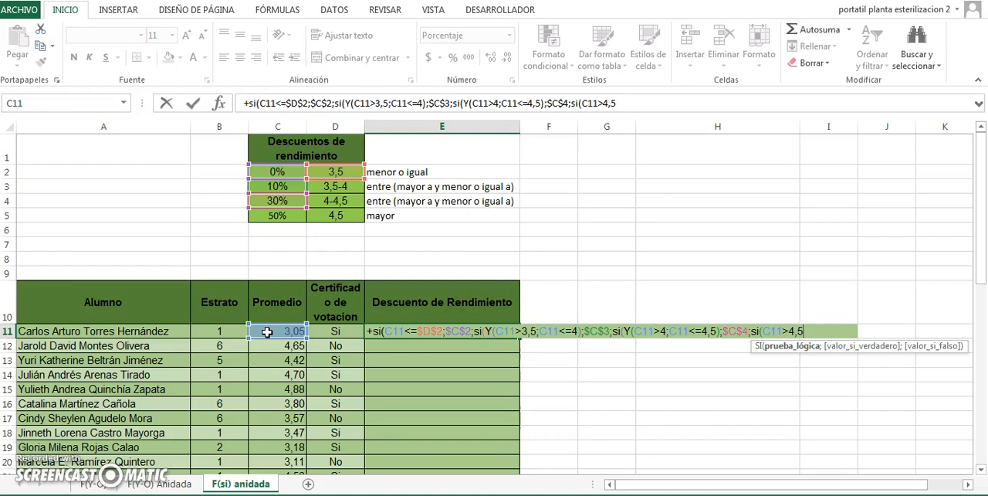
pyautogui.write(';')
# - Replace the 4,5 limit in the fourth SI's condition with the absolute reference $D$5, followed by a semicolon
pyautogui.press('BackSpace')
pyautogui.press('BackSpace')
pyautogui.press('BackSpace')
pyautogui.press('BackSpace')
pyautogui.click(319, 220)
pyautogui.press('F4')
pyautogui.write(';')
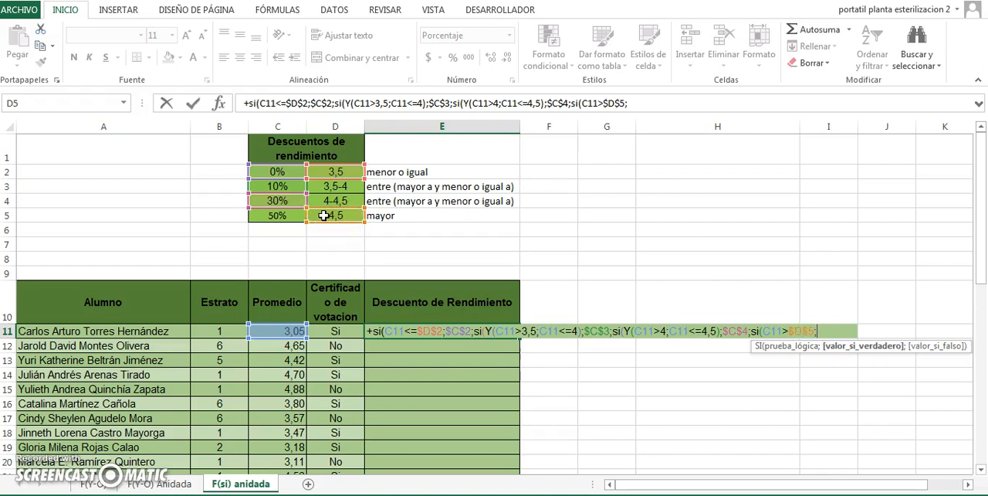
# - Finish the E11 formula with $C$5 as the true value, 0 as the false value and closing parentheses for all four SI functions
pyautogui.click(293, 216)
pyautogui.press('F4')
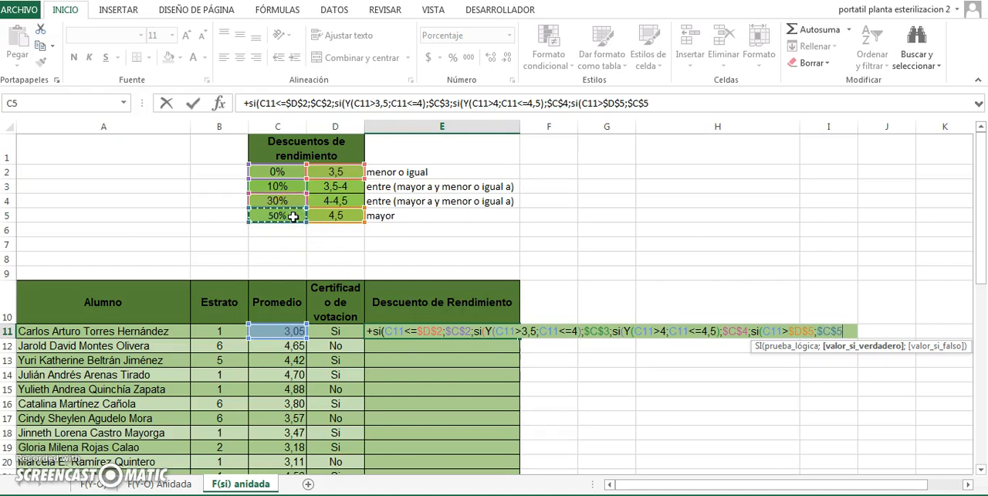
pyautogui.write(';0')
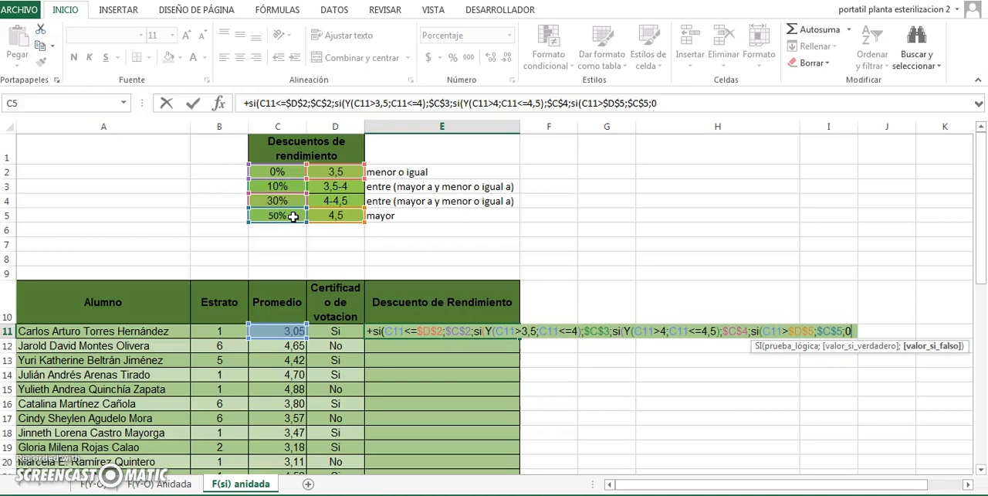
pyautogui.write('))')
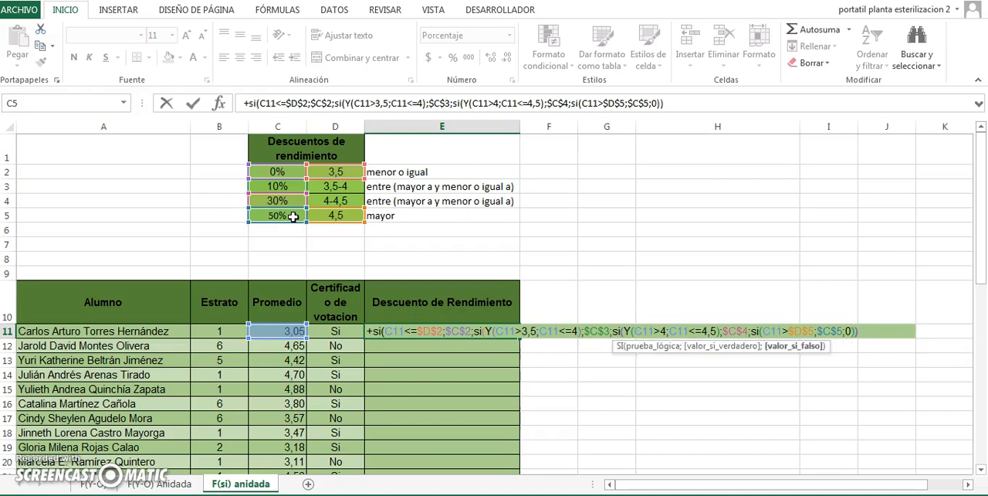
pyautogui.write(')')
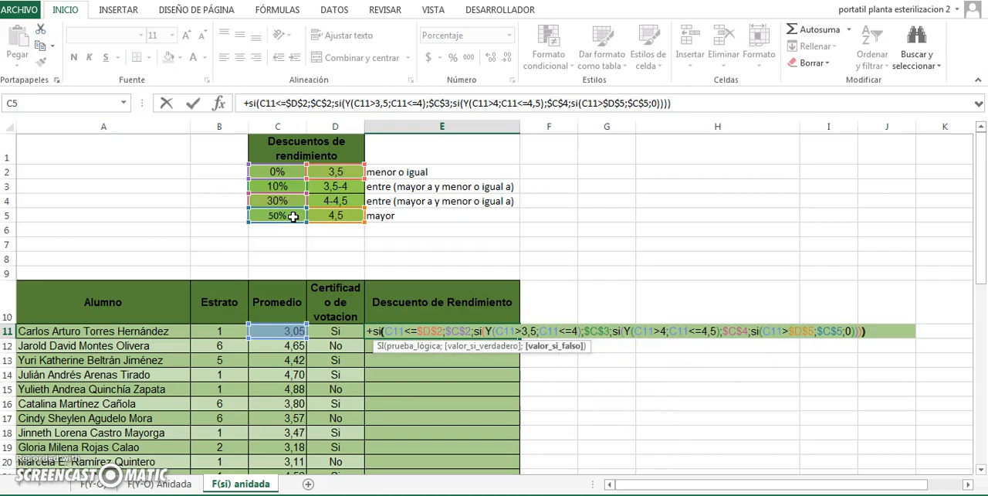
pyautogui.press('Return')
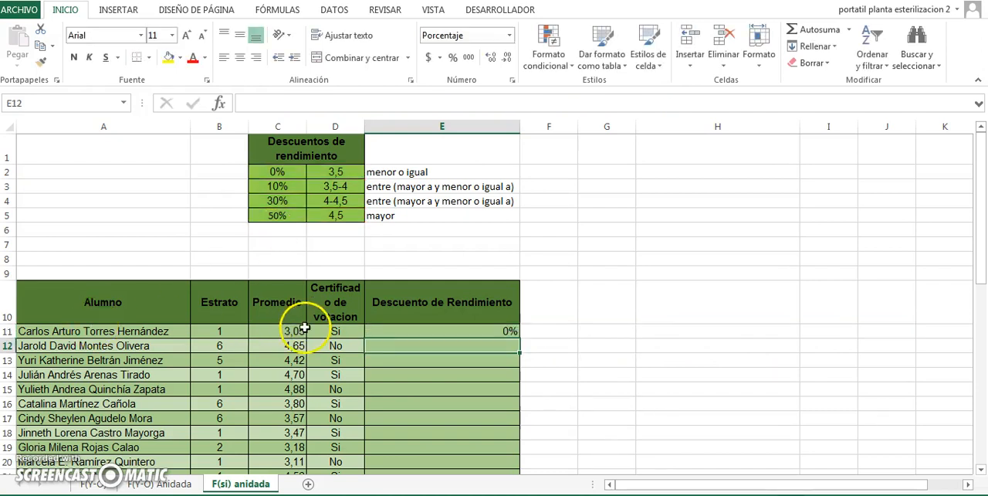
# - Check the average in C11 against the discount in C2, and fill the E11 formula down the Descuento de Rendimiento column
pyautogui.click(293, 330)
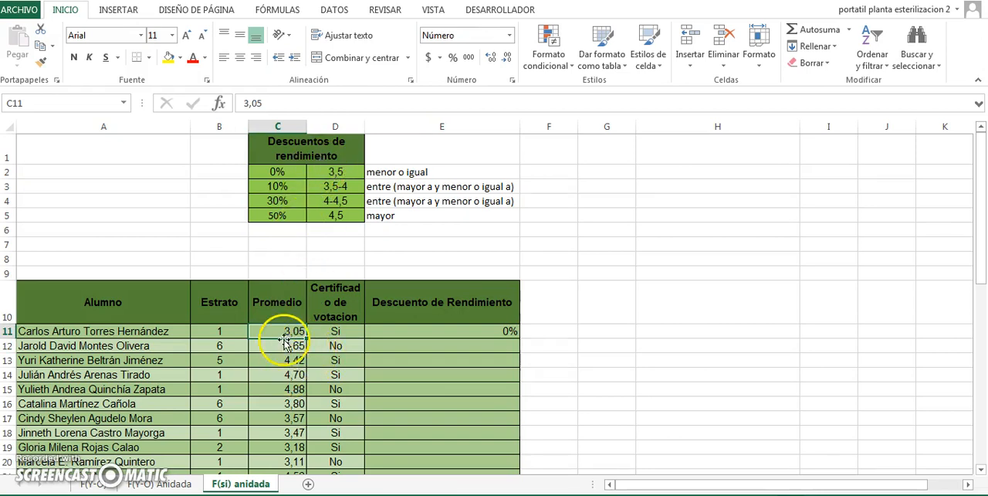
pyautogui.click(298, 170)
pyautogui.click(488, 330)
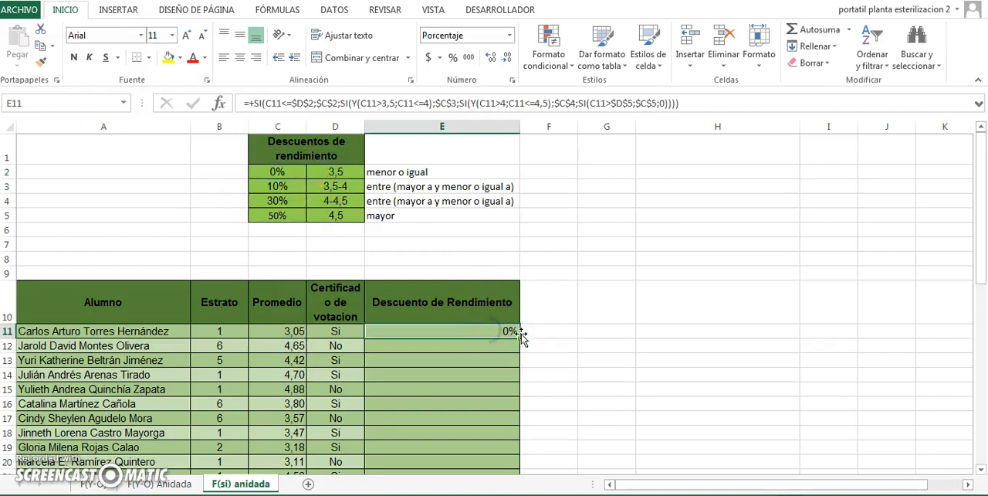
pyautogui.doubleClick(520, 337)
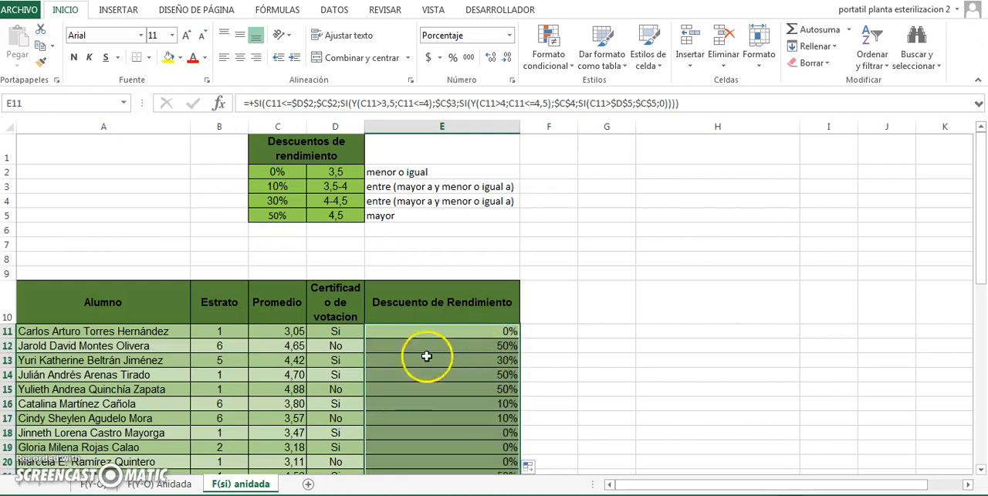
# - Compare the second student's average in C12 with the discount in E12, and look over the other discounts in column E
pyautogui.click(278, 348)
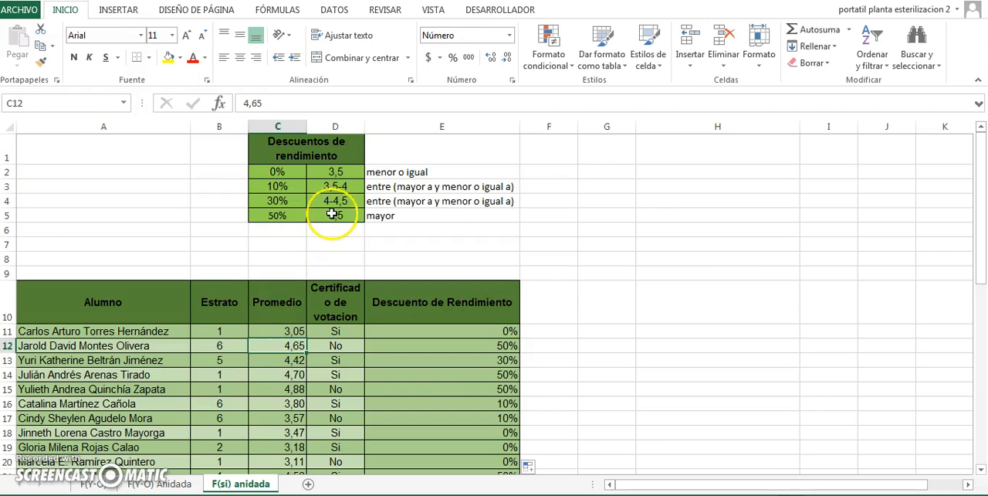
pyautogui.click(502, 344)
pyautogui.press('Down')
pyautogui.press('Down')
pyautogui.press('Down')
pyautogui.press('Down')
pyautogui.press('Down')
pyautogui.press('Down')
pyautogui.press('Down')
pyautogui.press('Down')
pyautogui.press('Down')
pyautogui.press('Down')
pyautogui.press('Down')
pyautogui.press('Down')
pyautogui.press('Down')
pyautogui.press('Down')
pyautogui.press('Down')
pyautogui.press('Down')
pyautogui.press('Down')
pyautogui.press('Down')
pyautogui.press('Down')
pyautogui.press('Down')
pyautogui.press('Up')
pyautogui.press('Up')
pyautogui.press('Up')
pyautogui.press('Up')
pyautogui.press('Up')
pyautogui.press('Up')
pyautogui.press('Up')
pyautogui.press('Up')
pyautogui.press('Up')
pyautogui.press('Up')
pyautogui.press('Up')
pyautogui.press('Up')
pyautogui.press('Up')
pyautogui.press('Up')
pyautogui.press('Up')
pyautogui.press('Up')
pyautogui.press('Up')
pyautogui.press('Up')
pyautogui.press('Up')
pyautogui.press('Up')
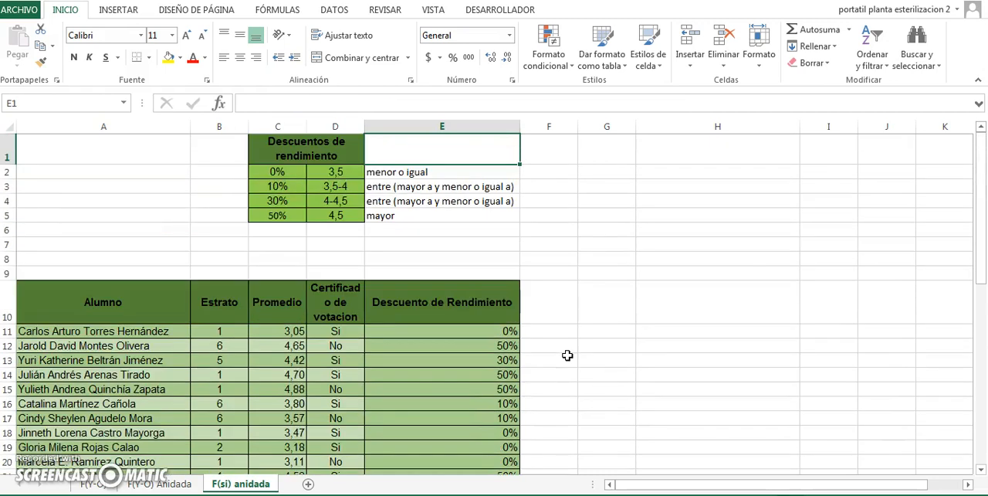
pyautogui.click(220, 483)
pyautogui.click(113, 487)
pyautogui.click(137, 489)
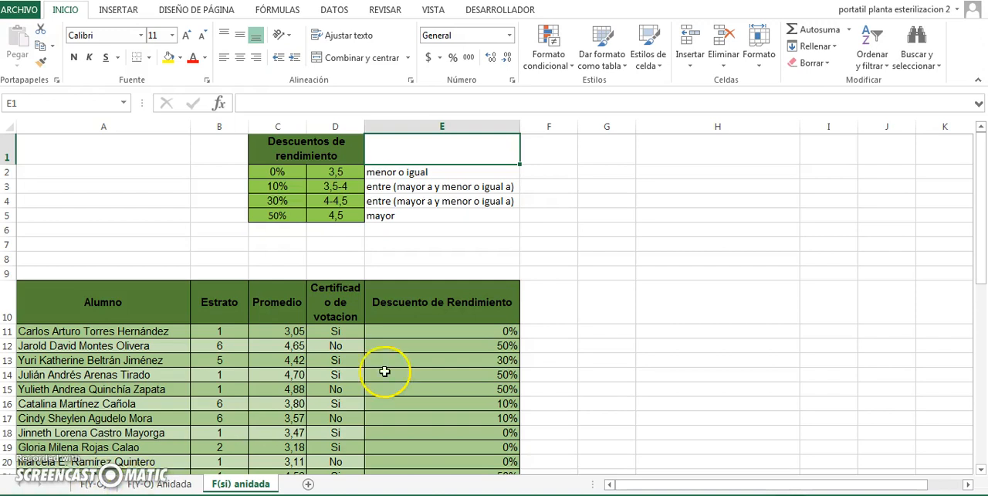